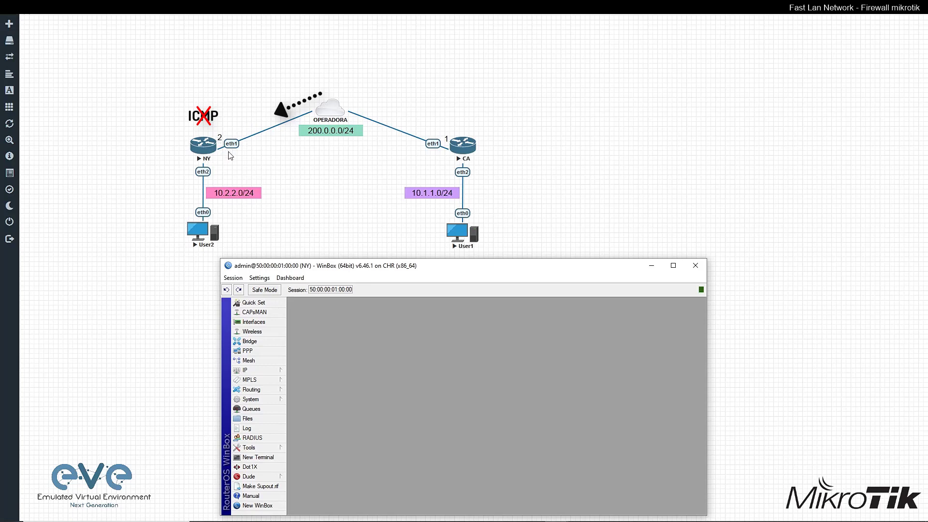
- Start a new firewall filter rule on the NY router and set its chain to input
{"action": "left_click", "coordinate": [270, 370]}
{"action": "left_click", "coordinate": [314, 370]}
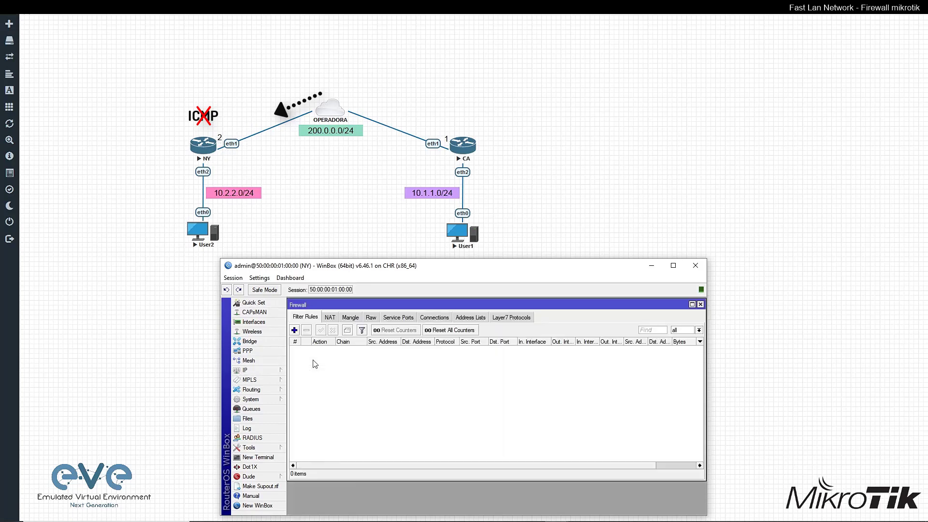
{"action": "left_click", "coordinate": [294, 330]}
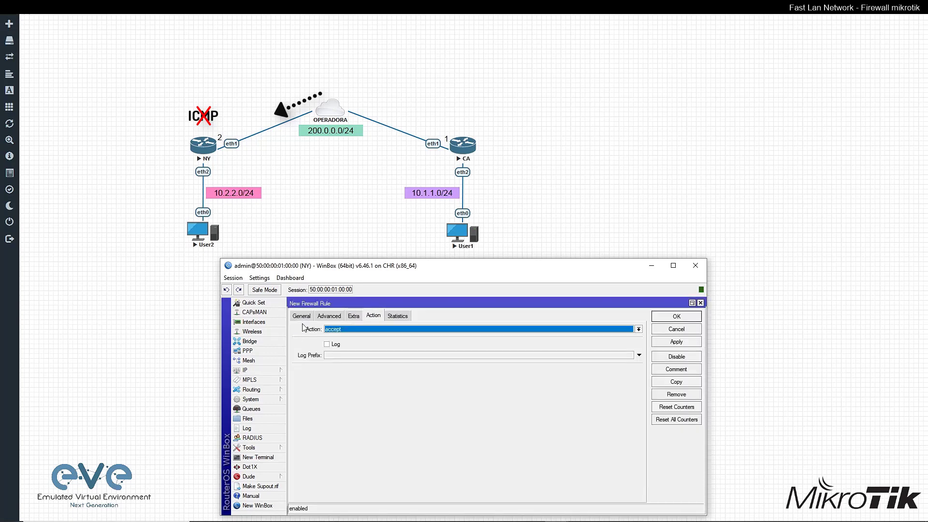
{"action": "left_click", "coordinate": [302, 317]}
{"action": "left_click", "coordinate": [629, 330]}
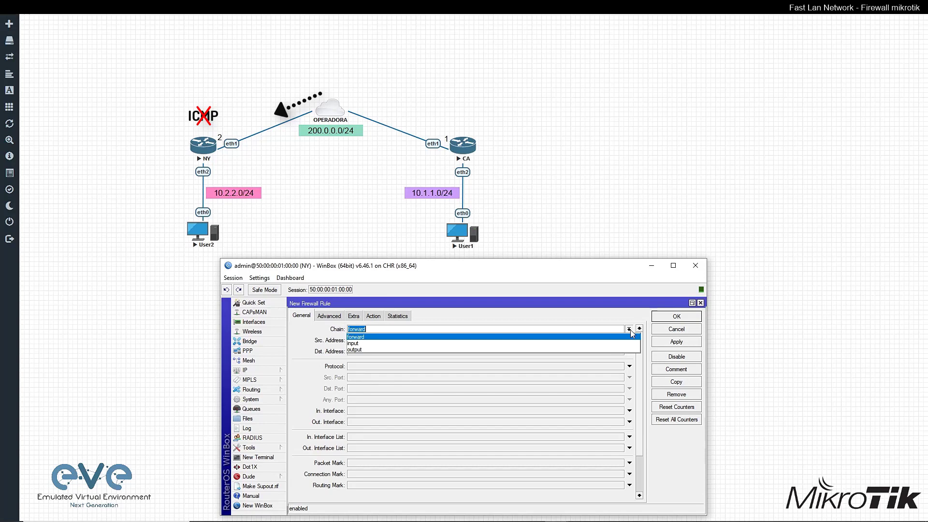
{"action": "left_click", "coordinate": [381, 343]}
- Set the new rule's destination address to 200.0.0.2
{"action": "left_click", "coordinate": [358, 352]}
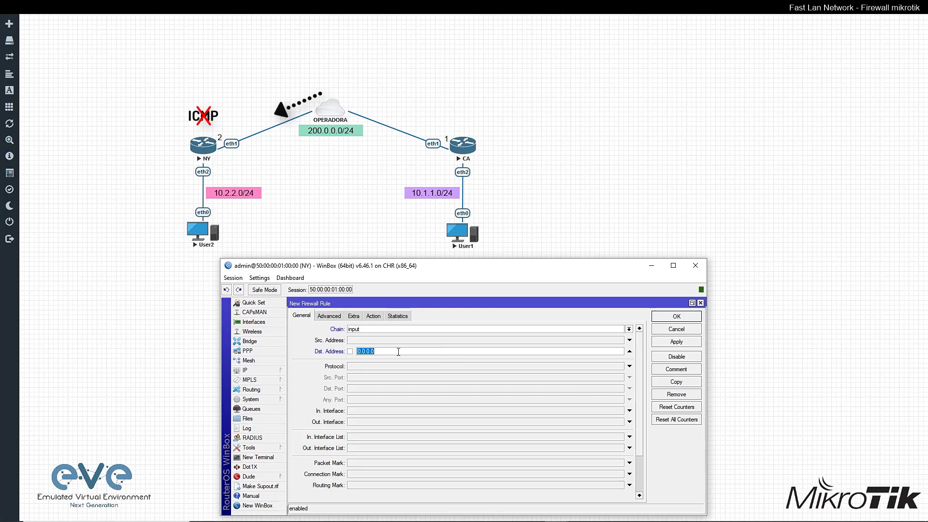
{"action": "type", "text": "200.0.0.2"}
{"action": "left_click_drag", "start_coordinate": [393, 352], "coordinate": [356, 352]}
{"action": "left_click", "coordinate": [396, 350]}
- Set the rule's protocol to icmp and its action to drop, and save the rule
{"action": "left_click", "coordinate": [629, 366]}
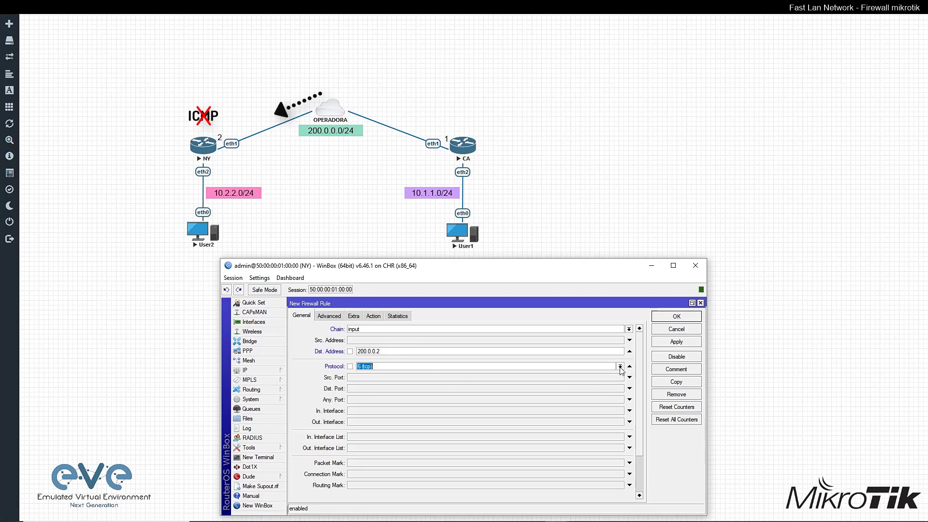
{"action": "left_click", "coordinate": [620, 367]}
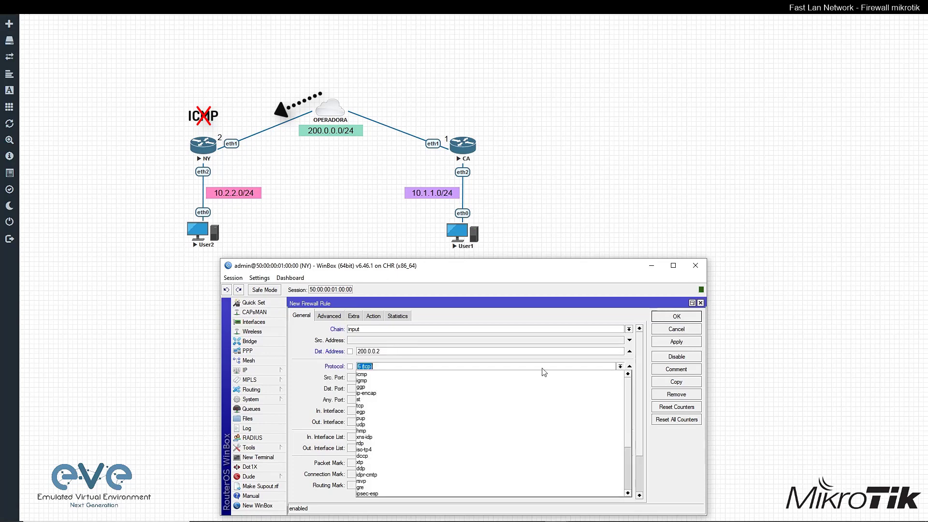
{"action": "left_click", "coordinate": [419, 375]}
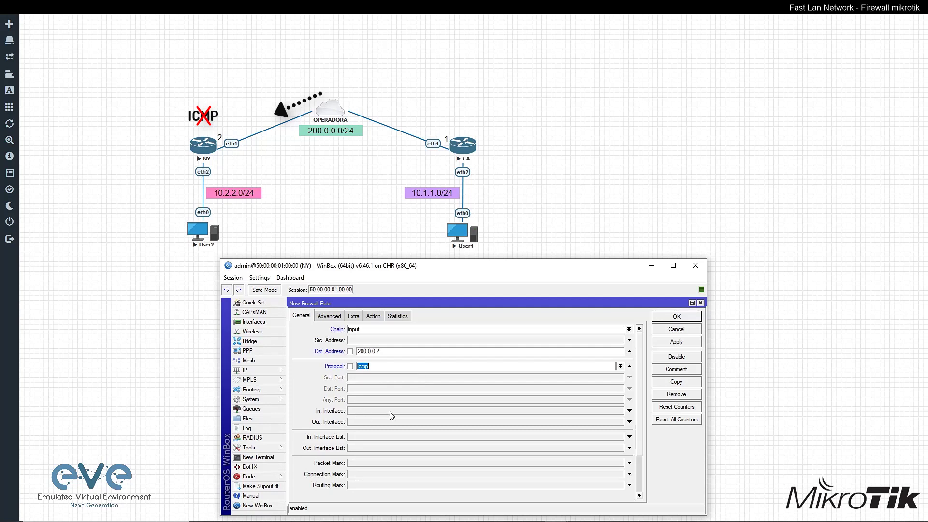
{"action": "left_click", "coordinate": [374, 317]}
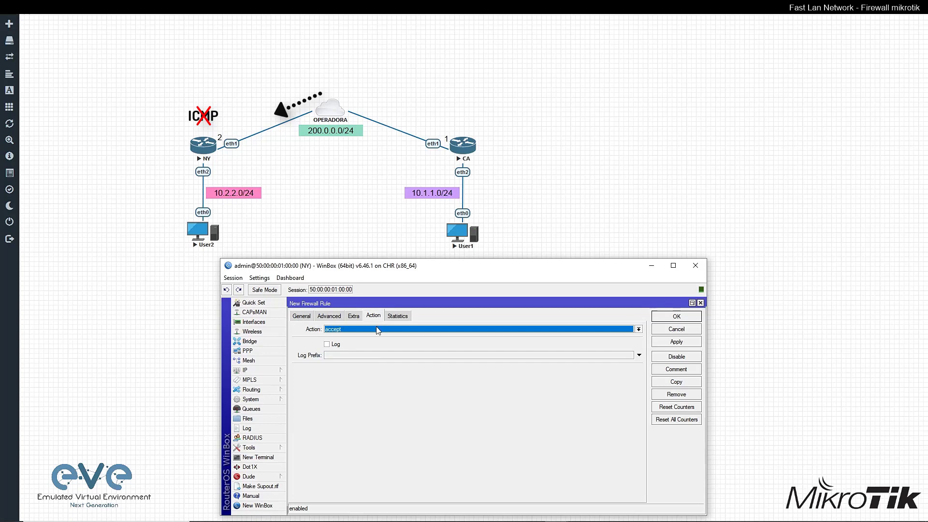
{"action": "left_click", "coordinate": [377, 330]}
{"action": "left_click", "coordinate": [375, 358]}
{"action": "key", "text": "Return"}
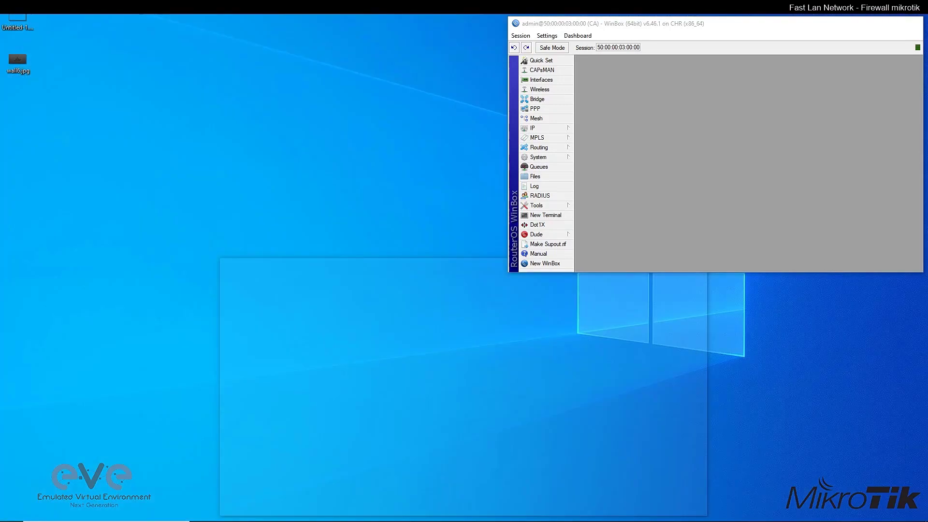
- Ping 200.0.0.2 from a terminal on the CA router and check the byte and packet counters of NY's drop rule
{"action": "key", "text": "alt+Tab"}
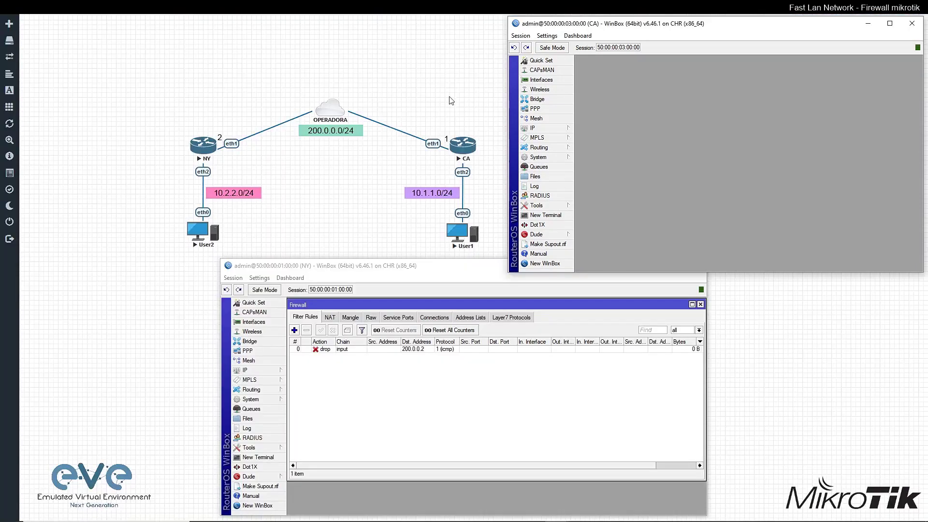
{"action": "left_click", "coordinate": [546, 216]}
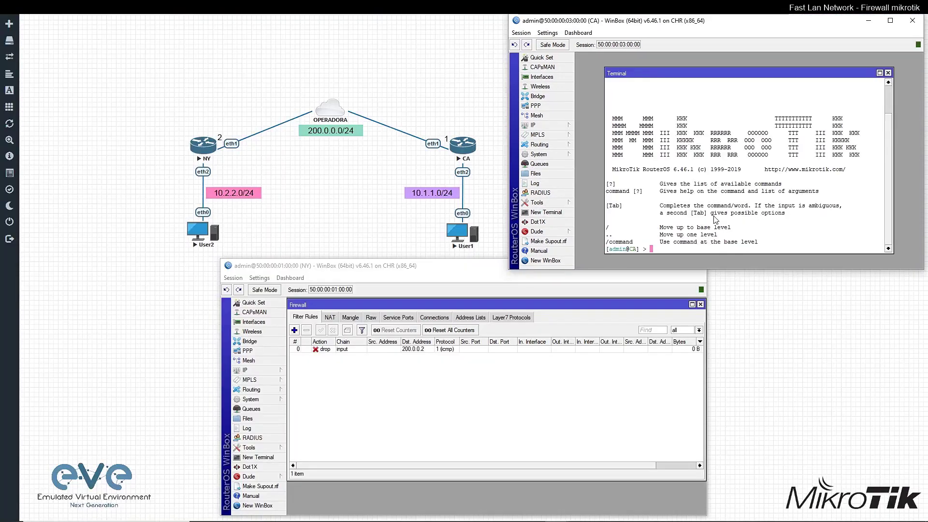
{"action": "type", "text": "ping 200.0.0.2"}
{"action": "key", "text": "Return"}
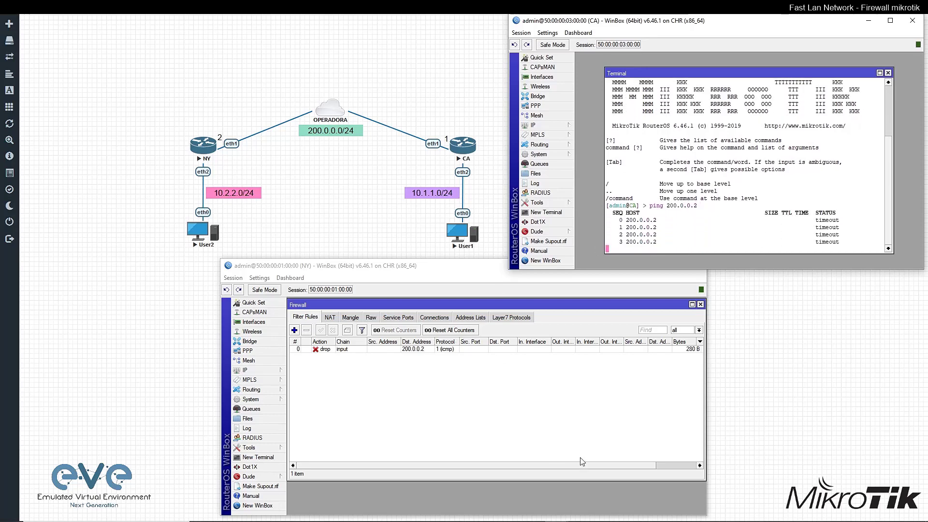
{"action": "left_click_drag", "start_coordinate": [606, 466], "coordinate": [682, 469]}
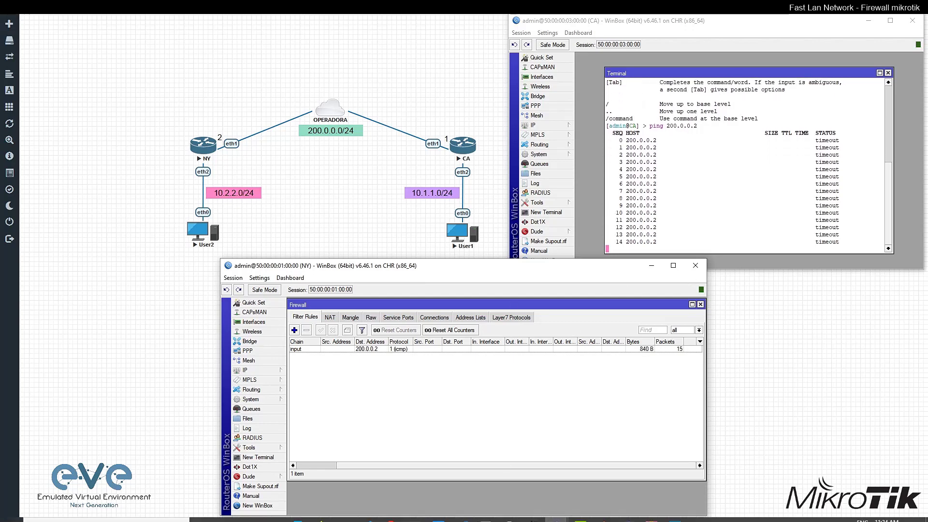
- Switch to the User2 console in SuperPuTTY and ping 10.2.2.2 from it
{"action": "left_click", "coordinate": [534, 513]}
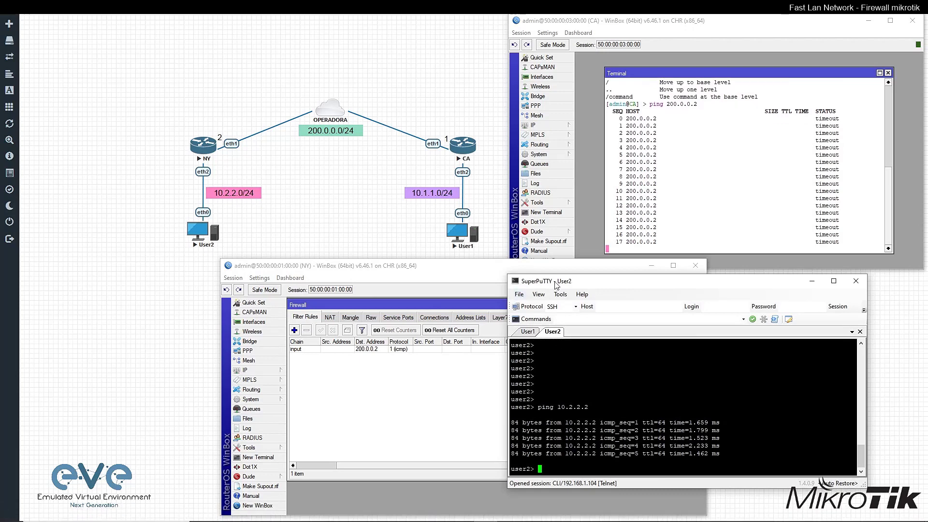
{"action": "left_click_drag", "start_coordinate": [556, 286], "coordinate": [572, 291]}
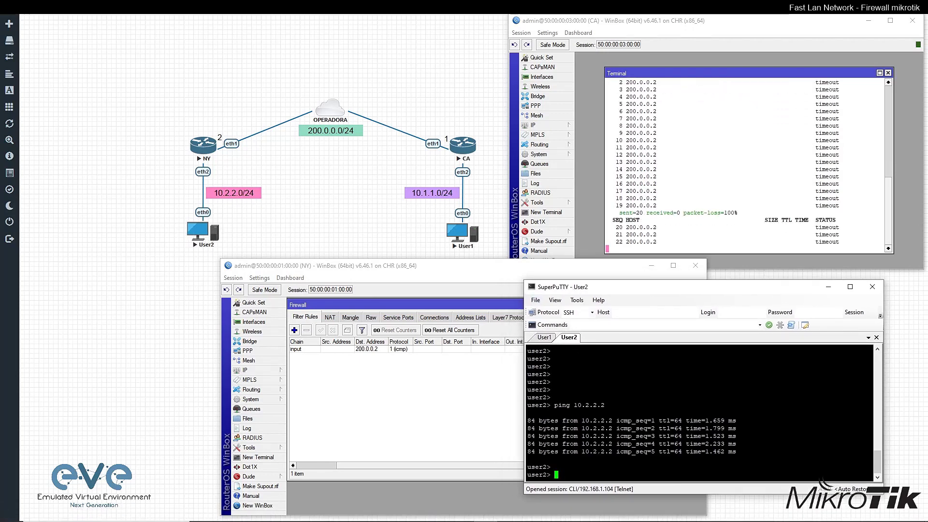
{"action": "key", "text": "Return"}
{"action": "key", "text": "Return"}
{"action": "key", "text": "Return"}
{"action": "key", "text": "Return"}
{"action": "key", "text": "Return"}
{"action": "key", "text": "Return"}
{"action": "key", "text": "Return"}
{"action": "key", "text": "Return"}
{"action": "key", "text": "Return"}
{"action": "key", "text": "Return"}
{"action": "key", "text": "Return"}
{"action": "type", "text": "ping 10.2.2.2"}
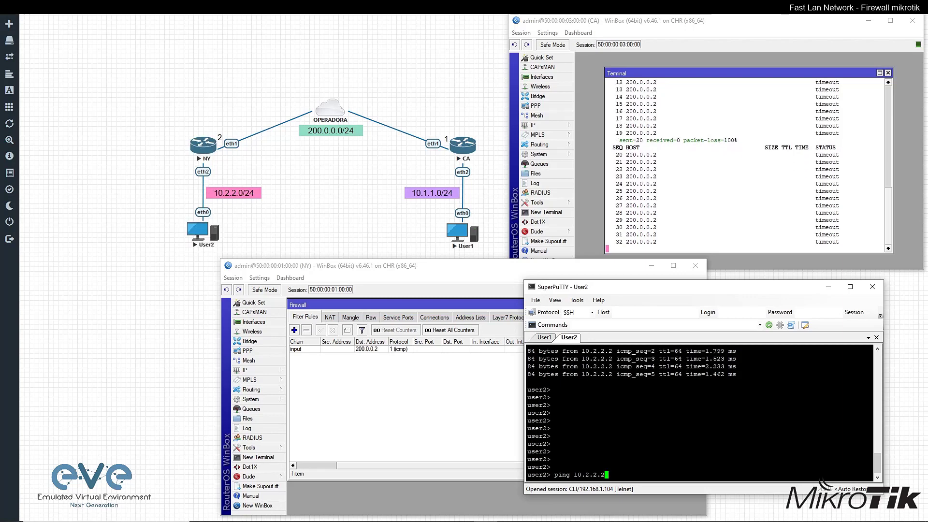
{"action": "key", "text": "Return"}
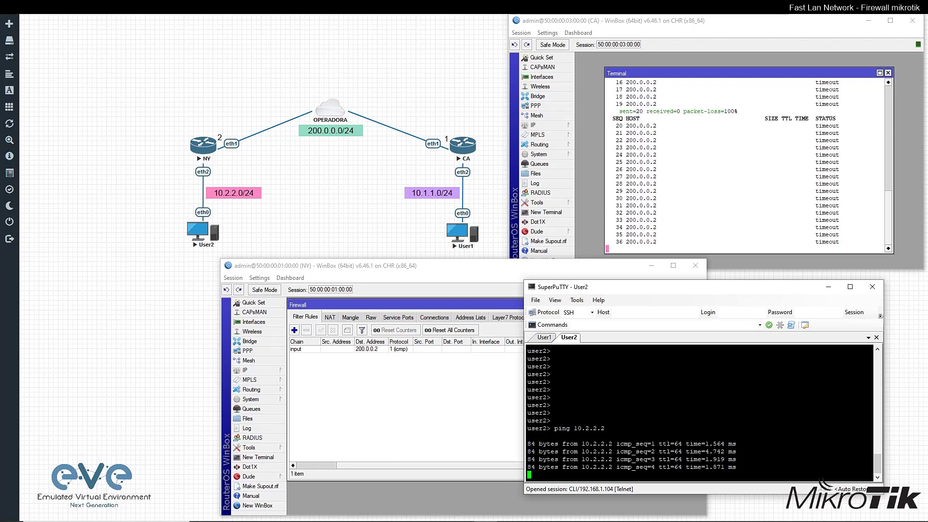
- Repeat User2's ping to 10.2.2.2 with the console moved clear of the CA terminal, comparing it with NY's drop rule
{"action": "left_click", "coordinate": [372, 350]}
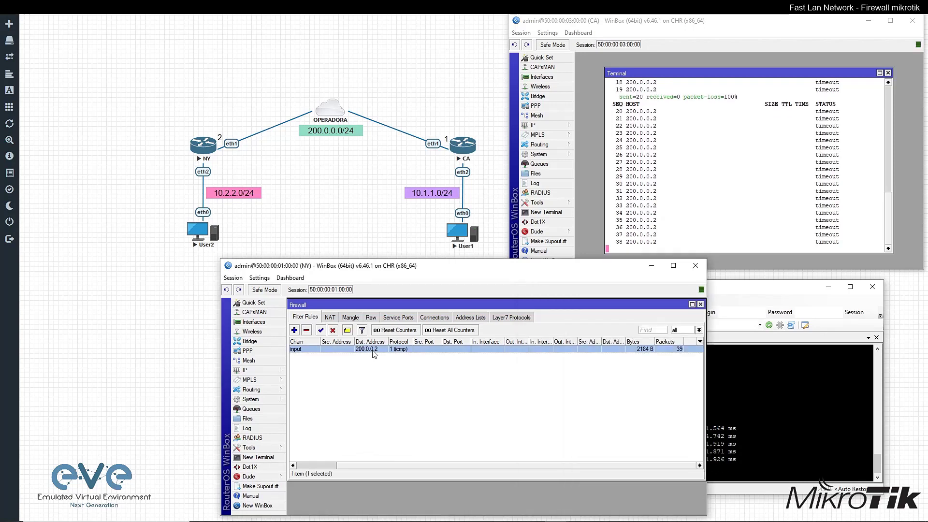
{"action": "left_click", "coordinate": [747, 289]}
{"action": "left_click_drag", "start_coordinate": [628, 288], "coordinate": [138, 10]}
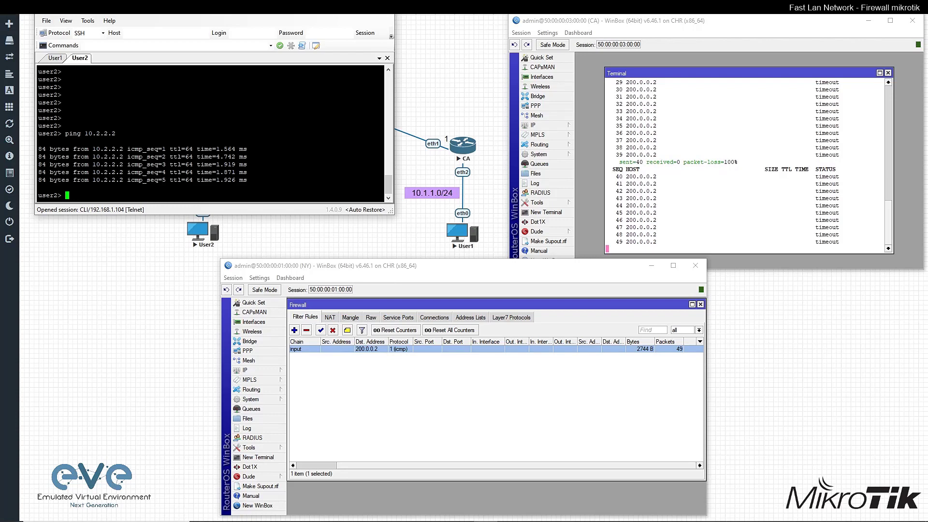
{"action": "left_click_drag", "start_coordinate": [227, 8], "coordinate": [330, 149]}
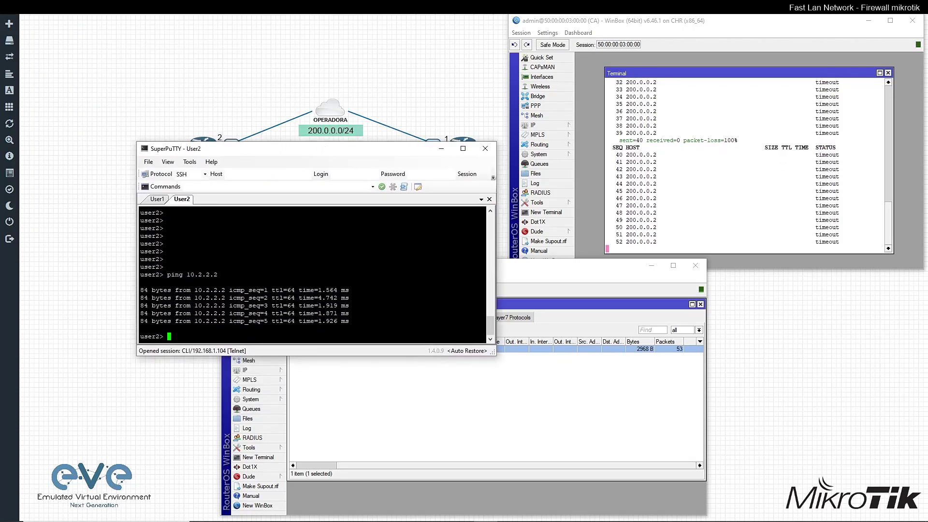
{"action": "key", "text": "Up"}
{"action": "key", "text": "Return"}
- Return to the NY router's filter rules and disable the input rule that drops ICMP to 200.0.0.2
{"action": "left_click", "coordinate": [442, 149]}
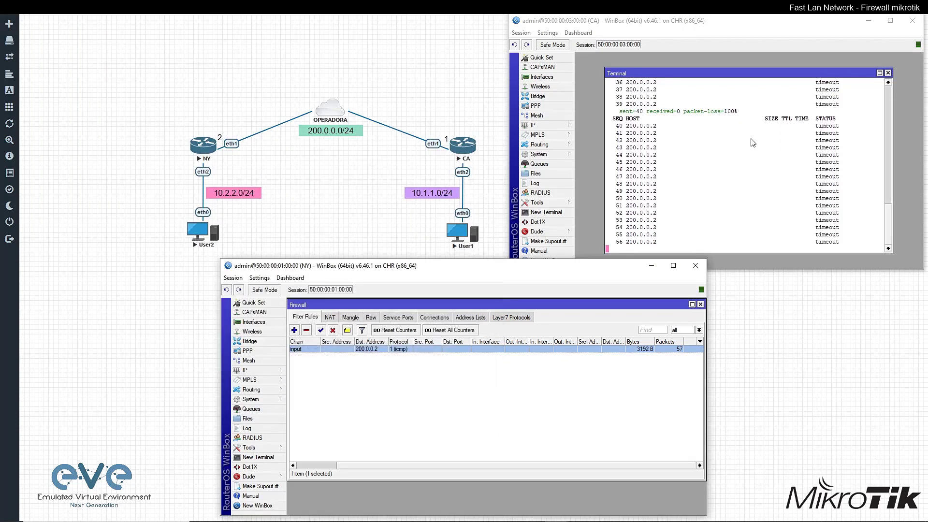
{"action": "left_click", "coordinate": [320, 467]}
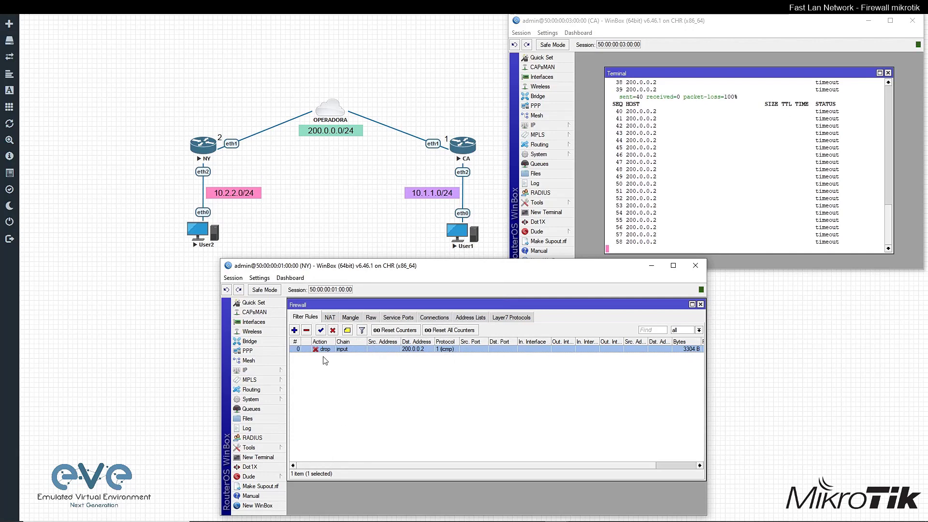
{"action": "left_click", "coordinate": [333, 330]}
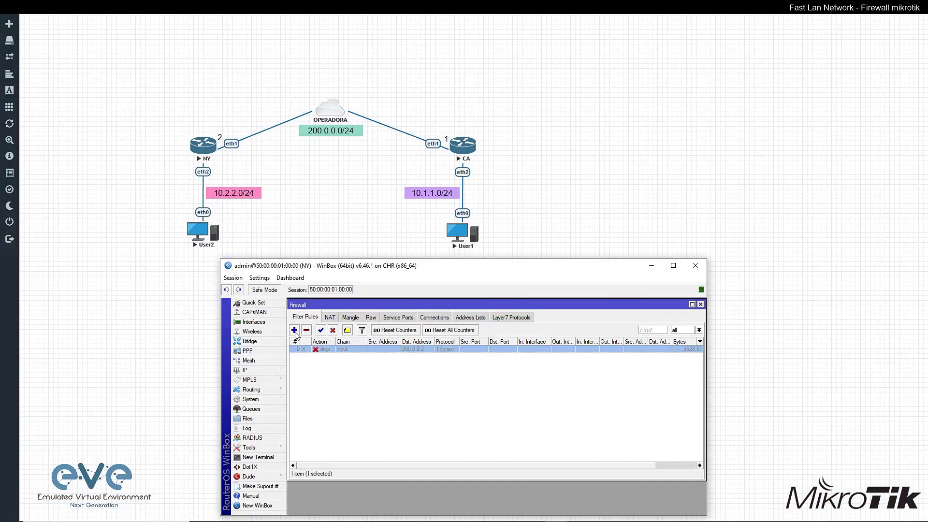
- Start a second filter rule on the NY router with chain forward and action drop
{"action": "left_click", "coordinate": [294, 330]}
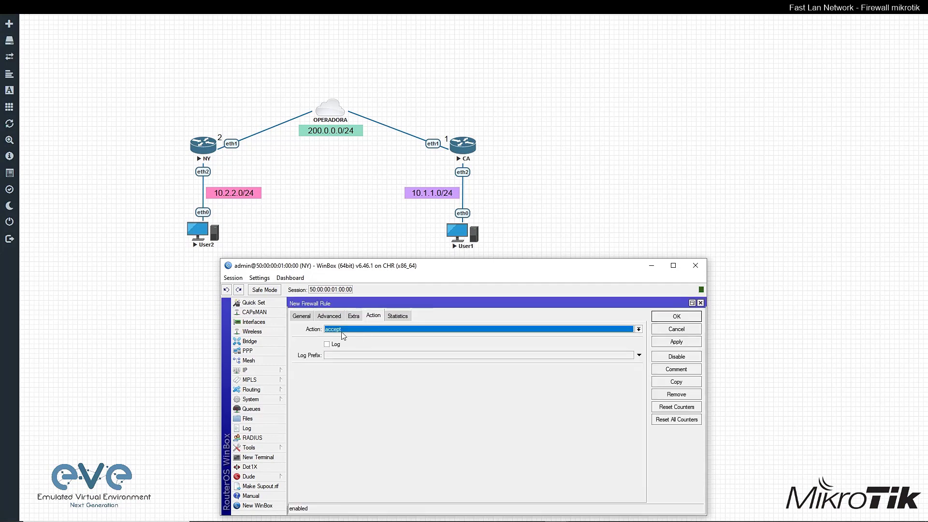
{"action": "left_click", "coordinate": [628, 329]}
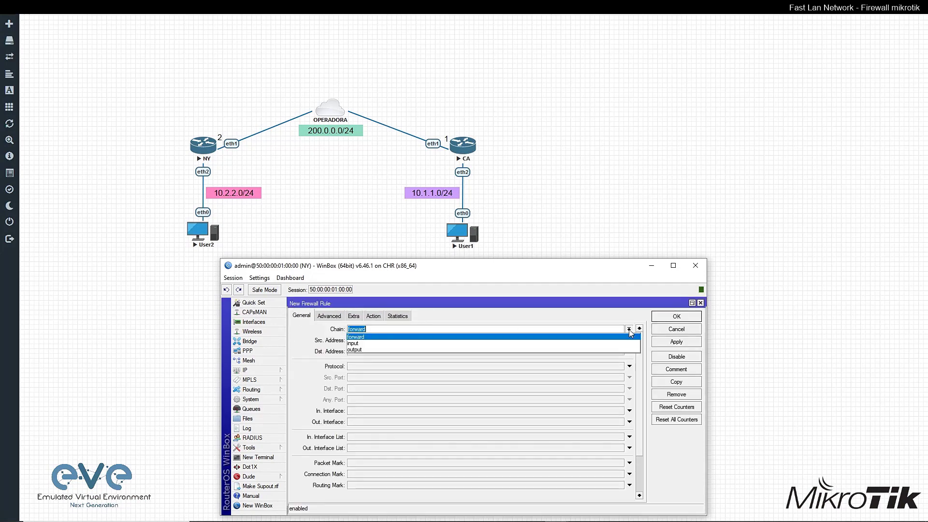
{"action": "left_click", "coordinate": [376, 333]}
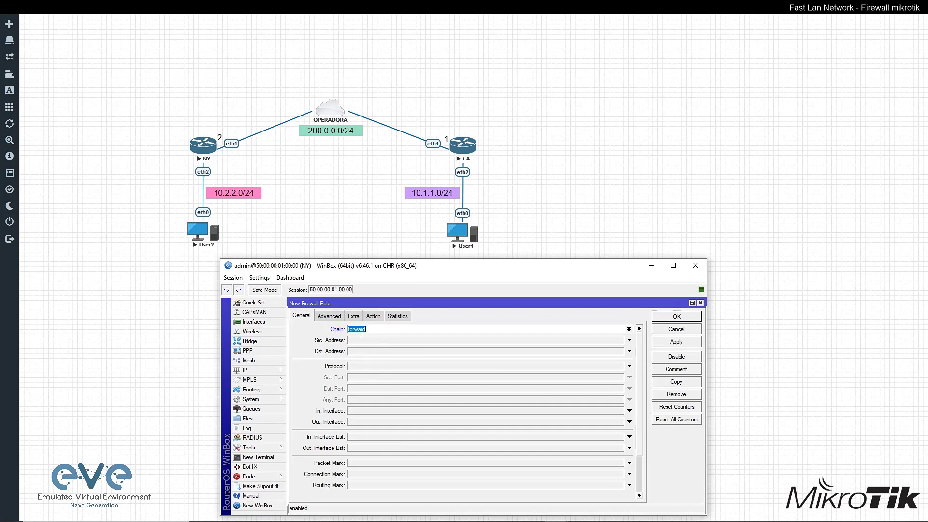
{"action": "left_click", "coordinate": [370, 319]}
{"action": "left_click", "coordinate": [375, 329]}
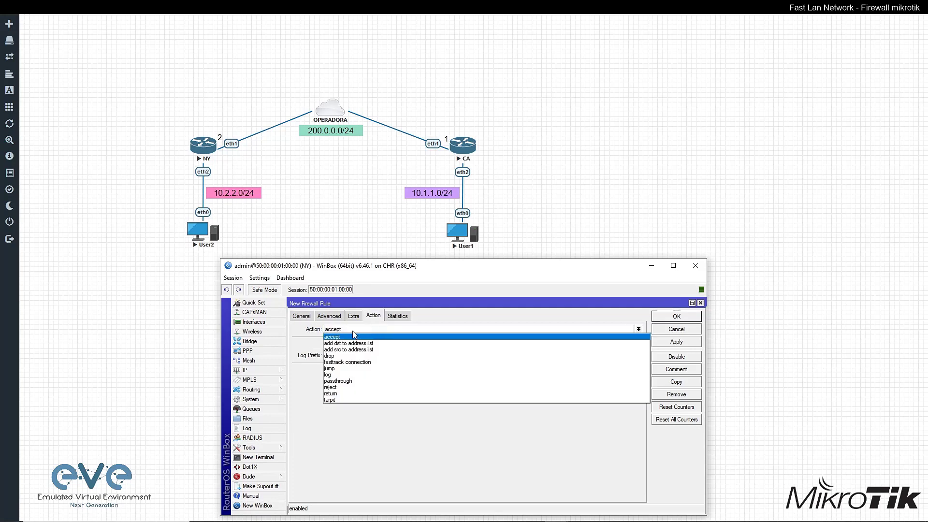
{"action": "left_click", "coordinate": [341, 356]}
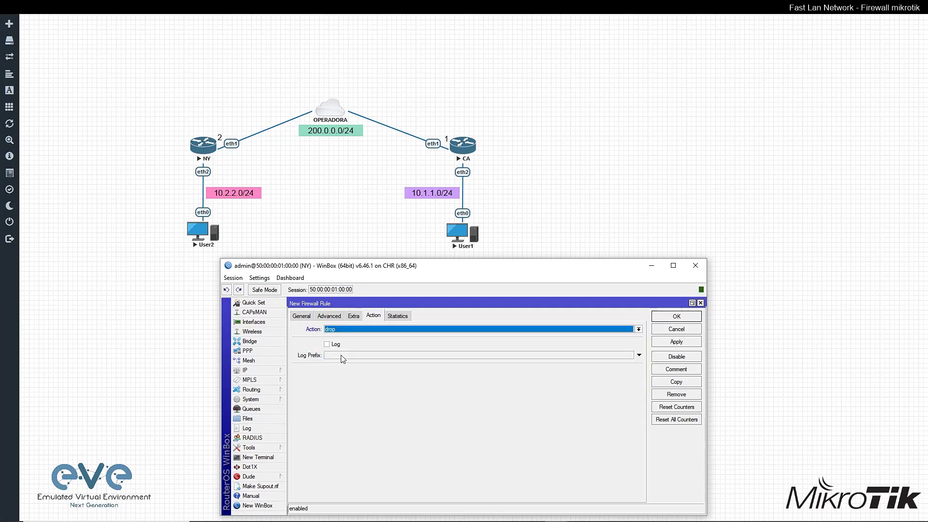
- Recheck the new rule's settings, leave its protocol unset, and save the forward drop rule
{"action": "left_click", "coordinate": [307, 320]}
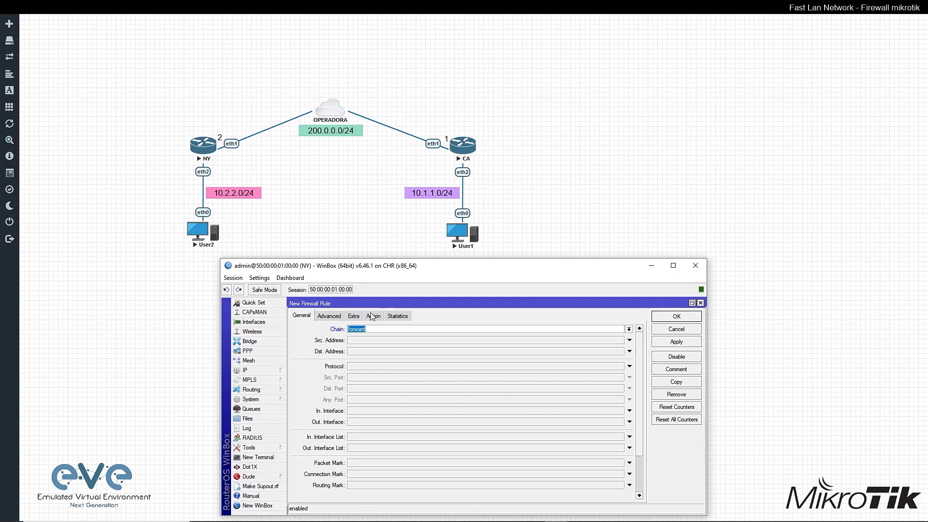
{"action": "left_click", "coordinate": [372, 316]}
{"action": "left_click", "coordinate": [307, 317]}
{"action": "left_click", "coordinate": [630, 366]}
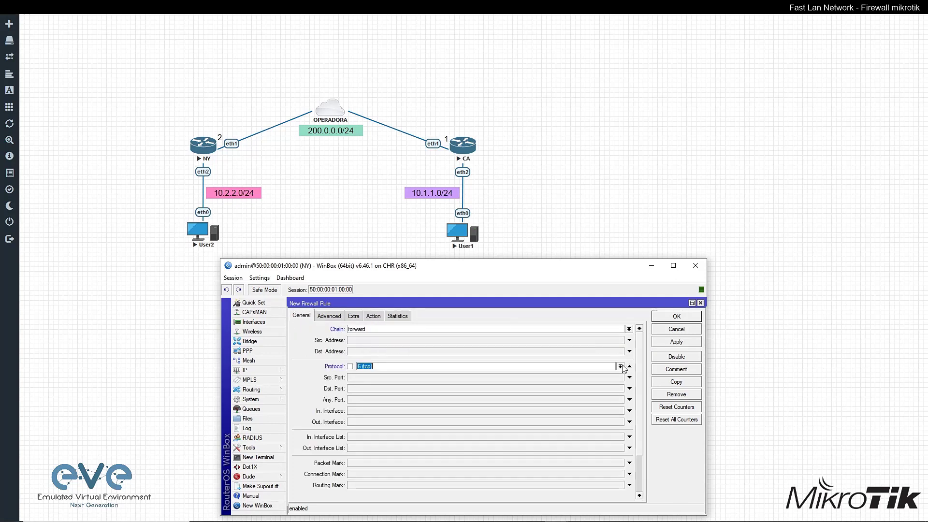
{"action": "left_click", "coordinate": [630, 368]}
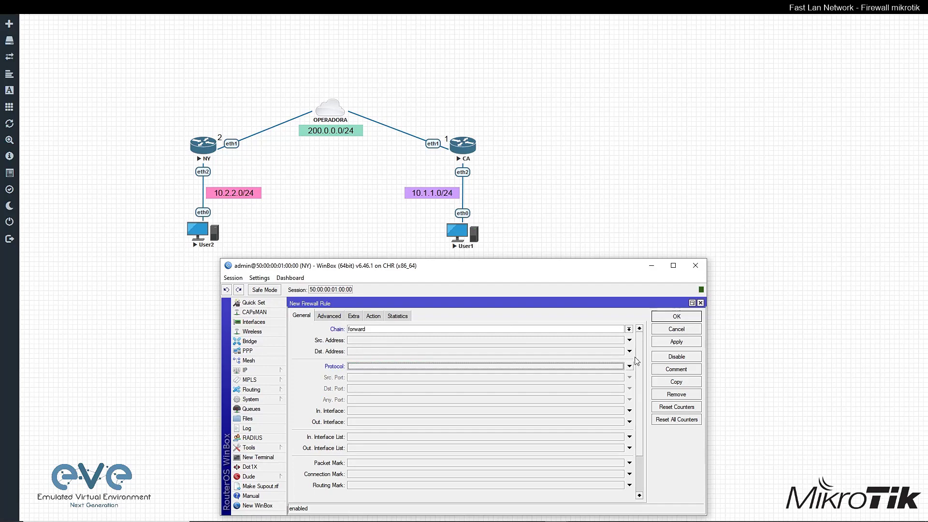
{"action": "left_click", "coordinate": [676, 316]}
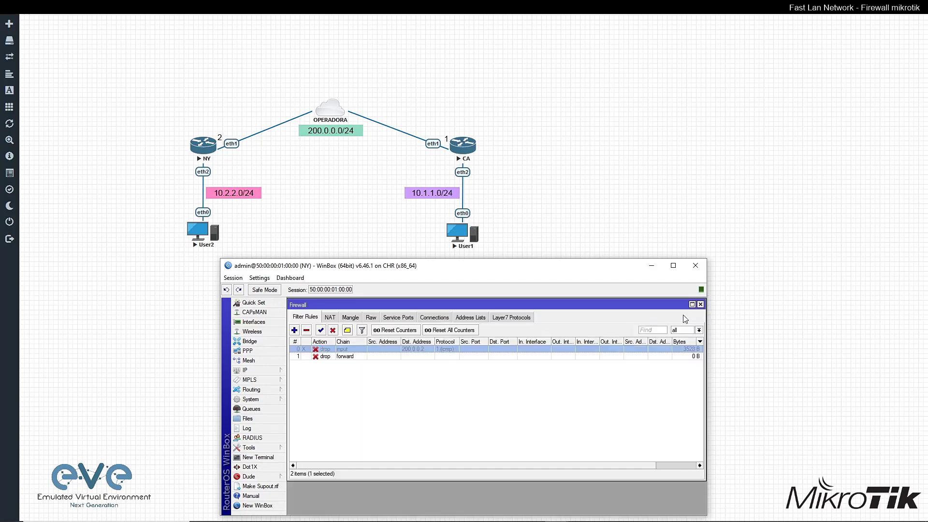
- Reopen the forward drop rule to review its chain and action, and close it
{"action": "left_click", "coordinate": [353, 357]}
{"action": "double_click", "coordinate": [362, 357]}
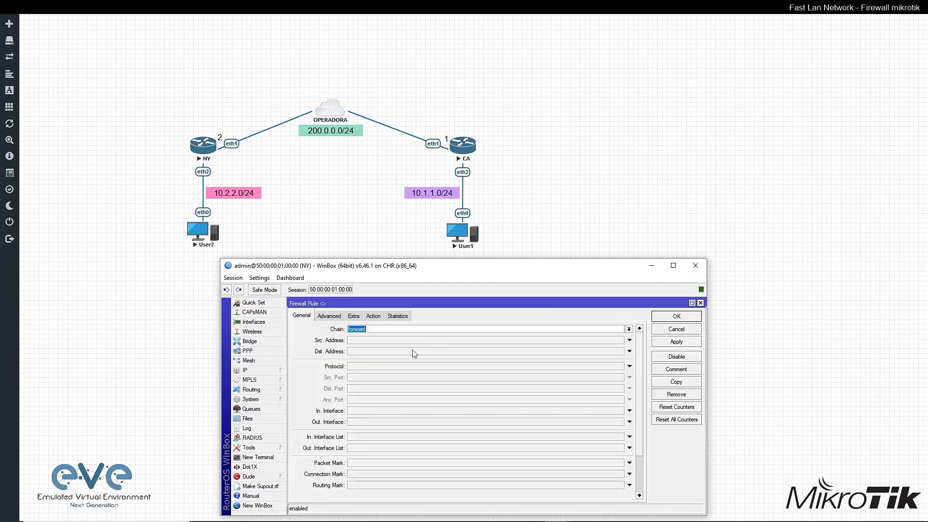
{"action": "left_click", "coordinate": [373, 316]}
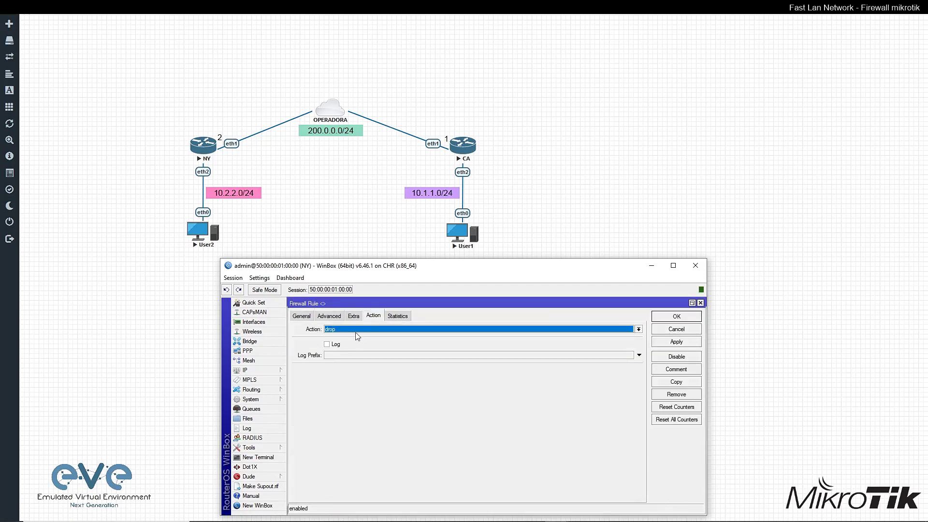
{"action": "key", "text": "Return"}
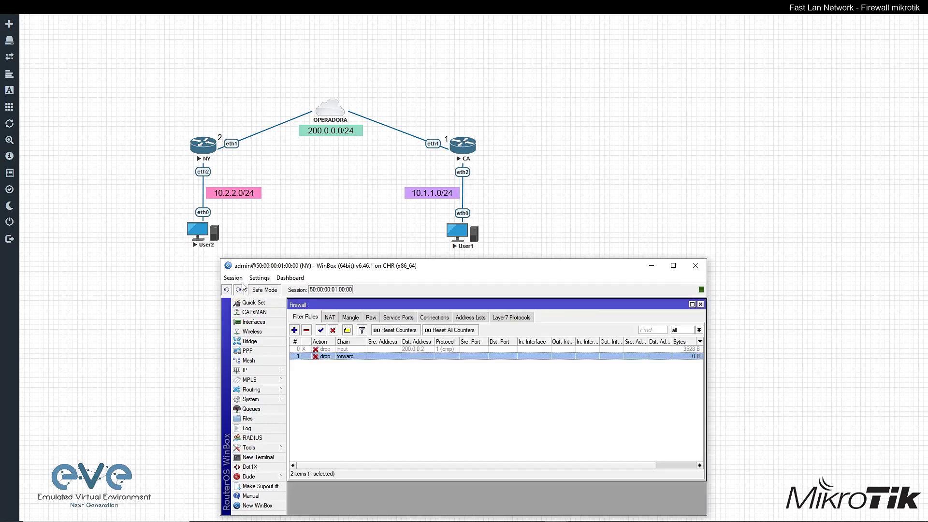
- Switch to User2's SuperPuTTY console, ping 200.0.0.1, and check the forward drop rule's packet counters on the NY router
{"action": "key", "text": "alt+Tab"}
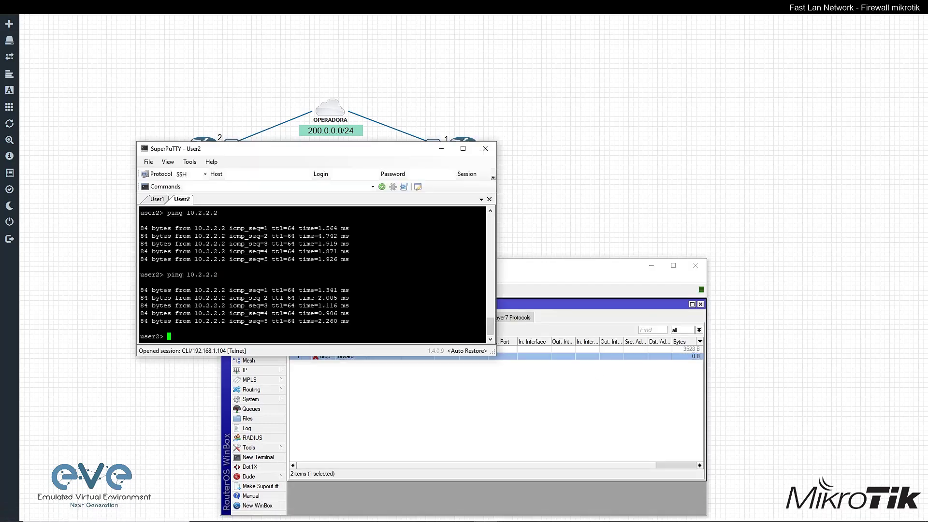
{"action": "left_click_drag", "start_coordinate": [310, 157], "coordinate": [655, 44]}
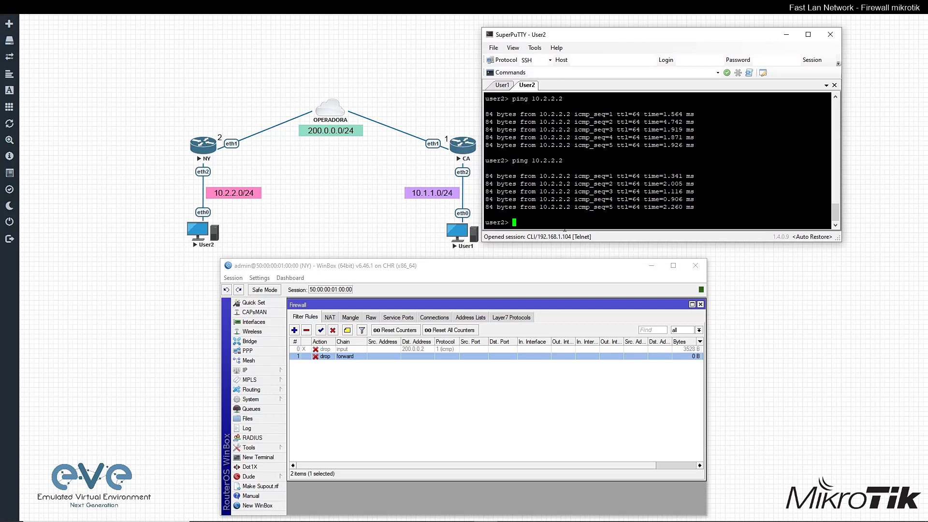
{"action": "type", "text": "ping 2"}
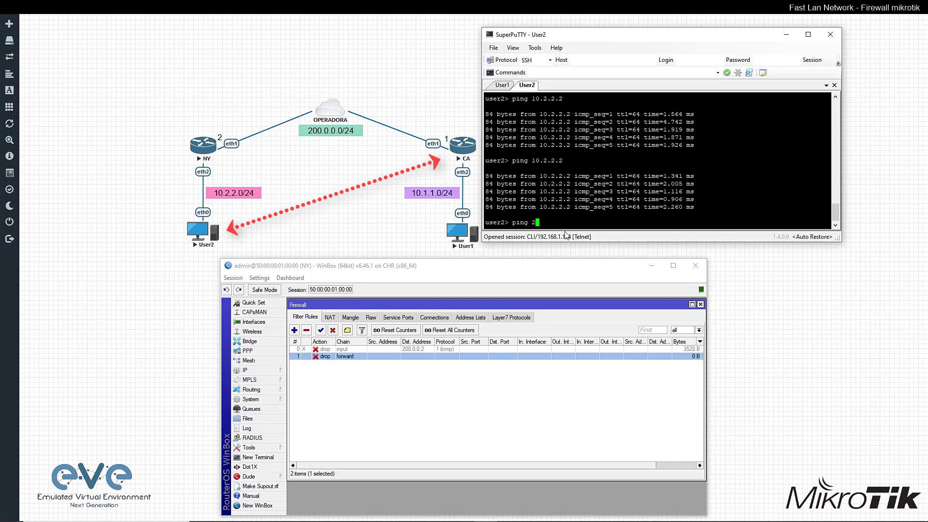
{"action": "type", "text": "00.0.0.1"}
{"action": "key", "text": "Return"}
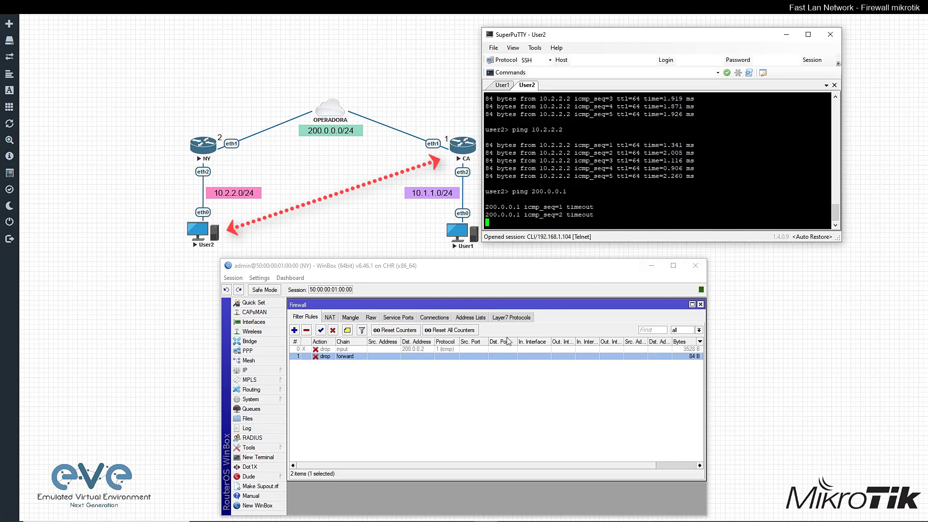
{"action": "left_click_drag", "start_coordinate": [601, 465], "coordinate": [650, 466]}
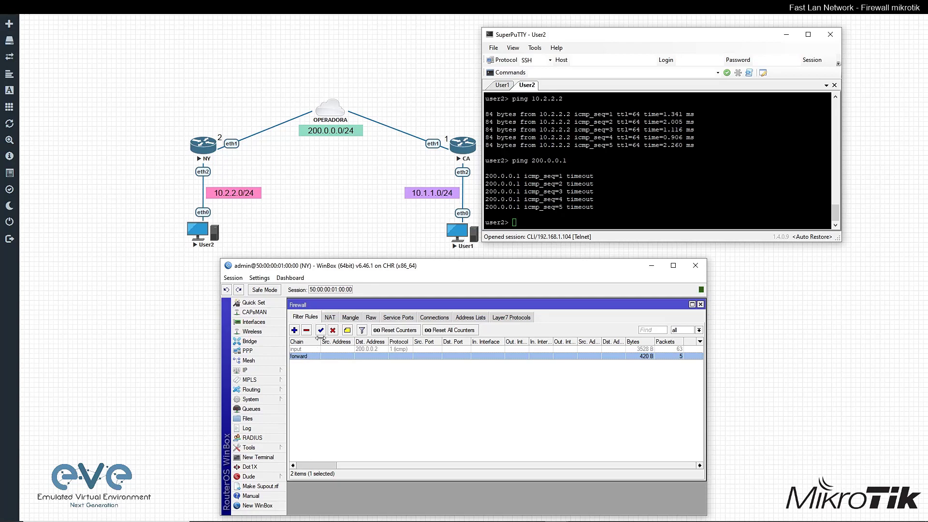
- Set the forward drop rule's source address to 10.2.2.0/24 and save the rule
{"action": "double_click", "coordinate": [328, 358]}
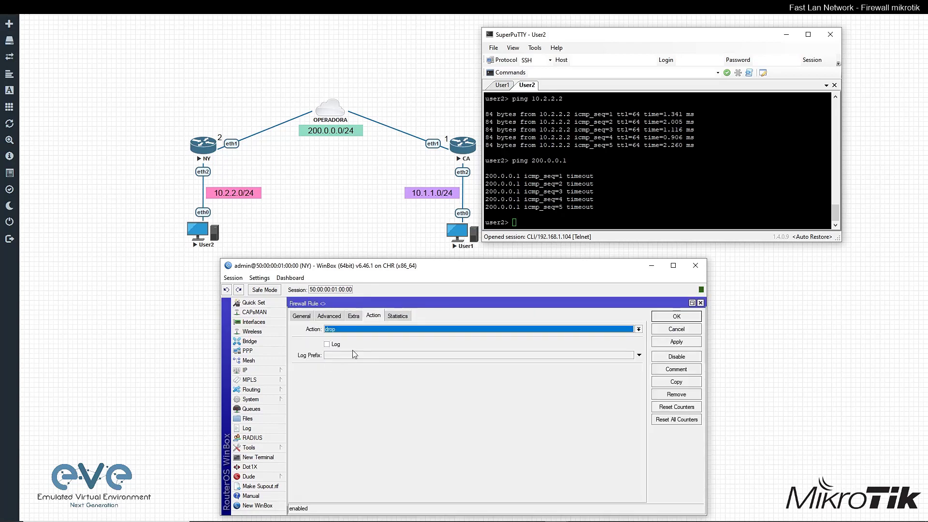
{"action": "left_click", "coordinate": [306, 317]}
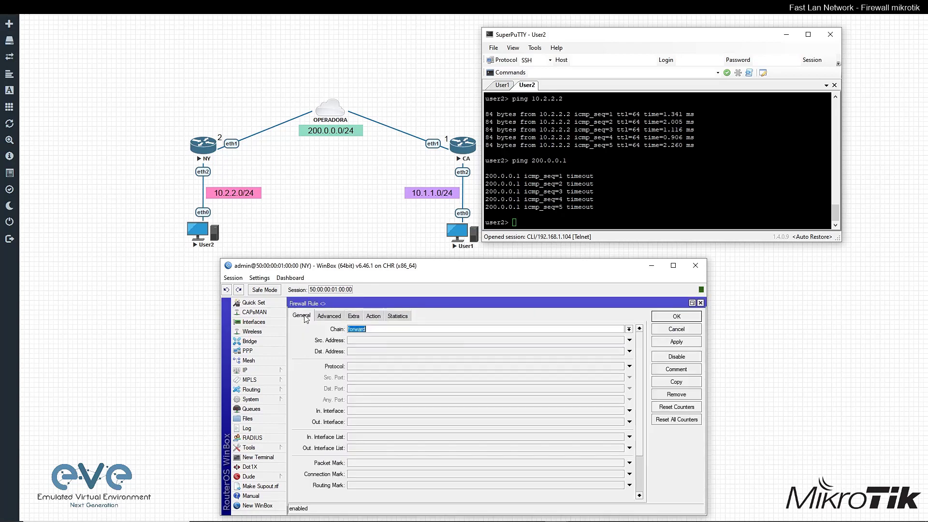
{"action": "left_click", "coordinate": [360, 341]}
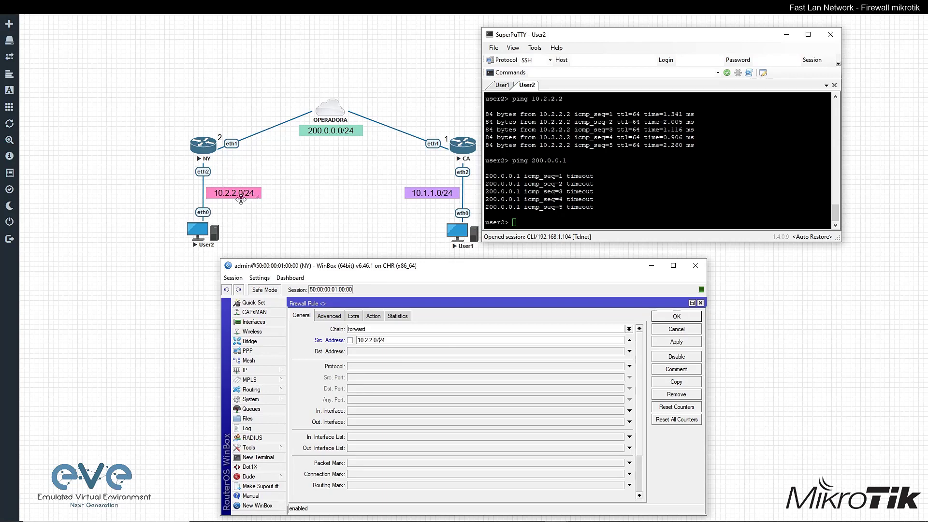
{"action": "left_click", "coordinate": [687, 318]}
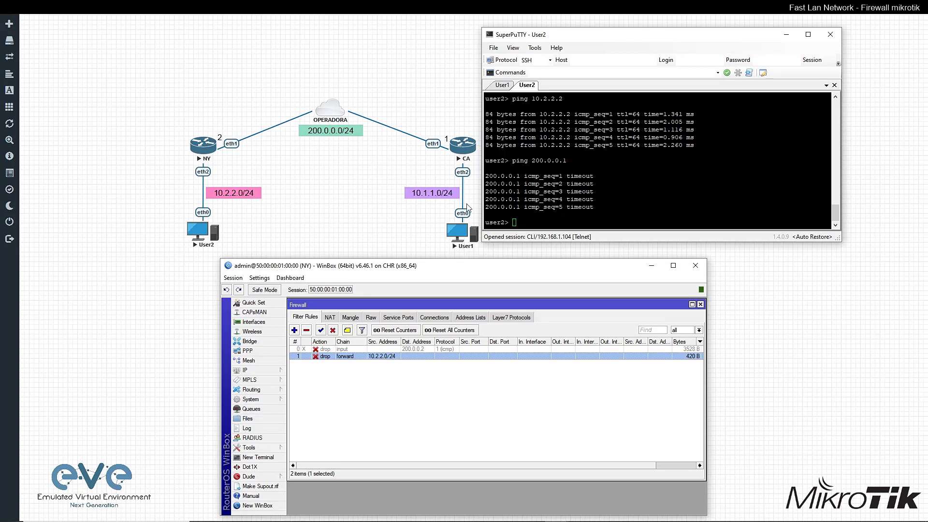
- Bring up the User1 console and re-enable the NY router's input rule that drops ICMP to 200.0.0.2
{"action": "left_click", "coordinate": [501, 85]}
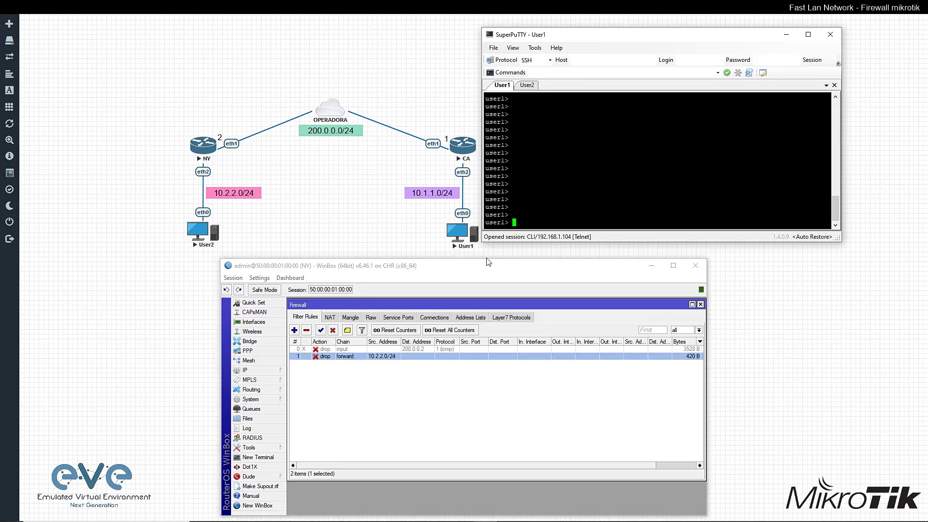
{"action": "left_click_drag", "start_coordinate": [556, 35], "coordinate": [571, 35]}
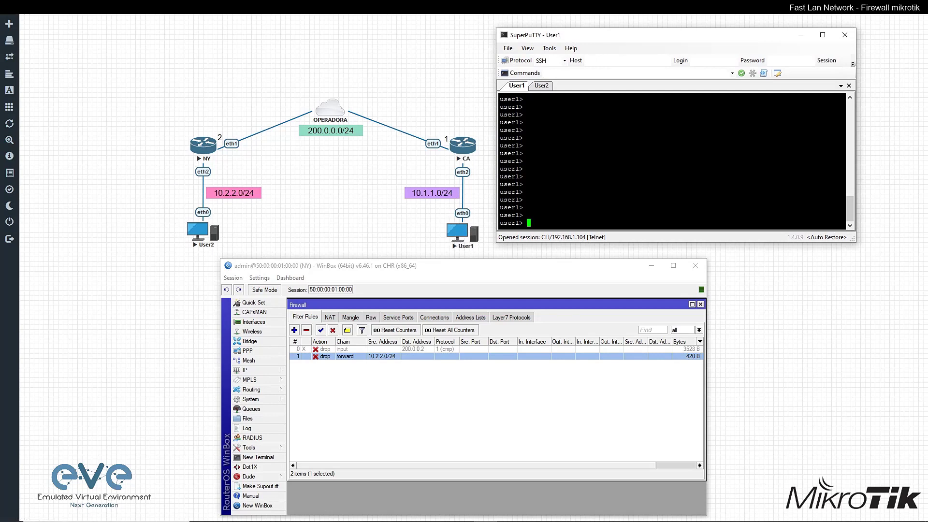
{"action": "type", "text": "ping"}
{"action": "left_click", "coordinate": [338, 349]}
{"action": "left_click", "coordinate": [320, 330]}
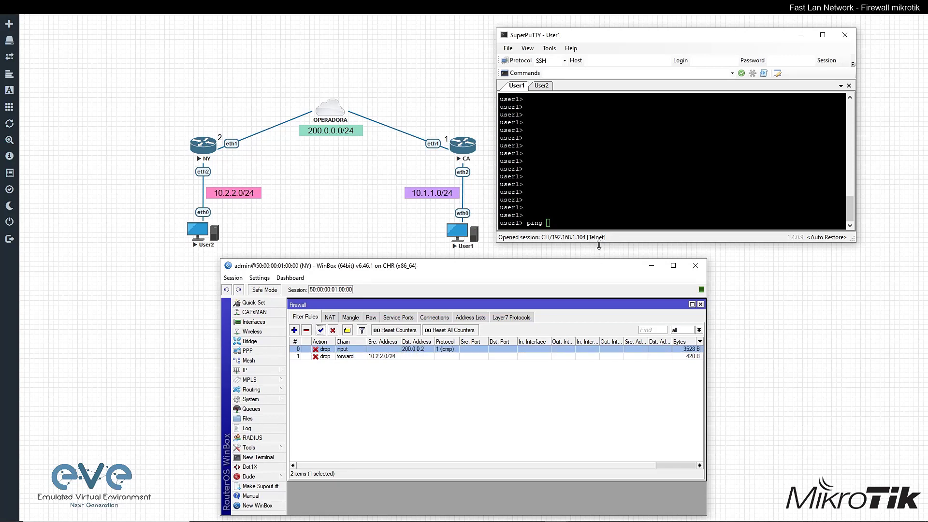
- Ping 200.0.0.2 and 10.2.2.2 from the User1 console
{"action": "left_click", "coordinate": [475, 233]}
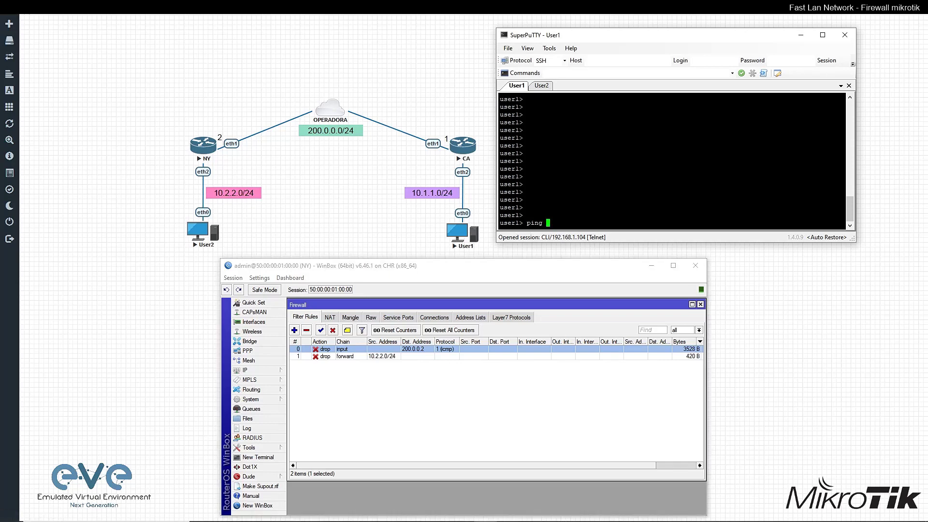
{"action": "type", "text": "ping 200.0.0.2"}
{"action": "key", "text": "Return"}
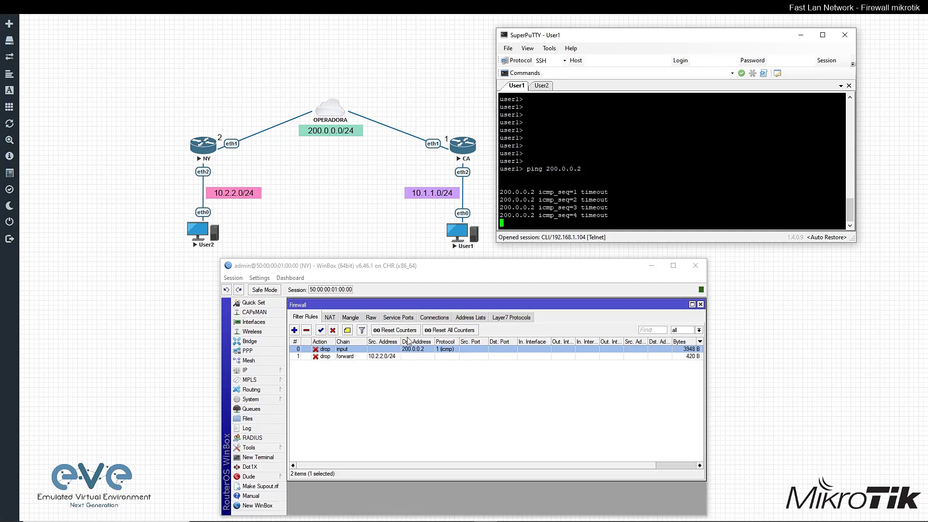
{"action": "key", "text": "Return"}
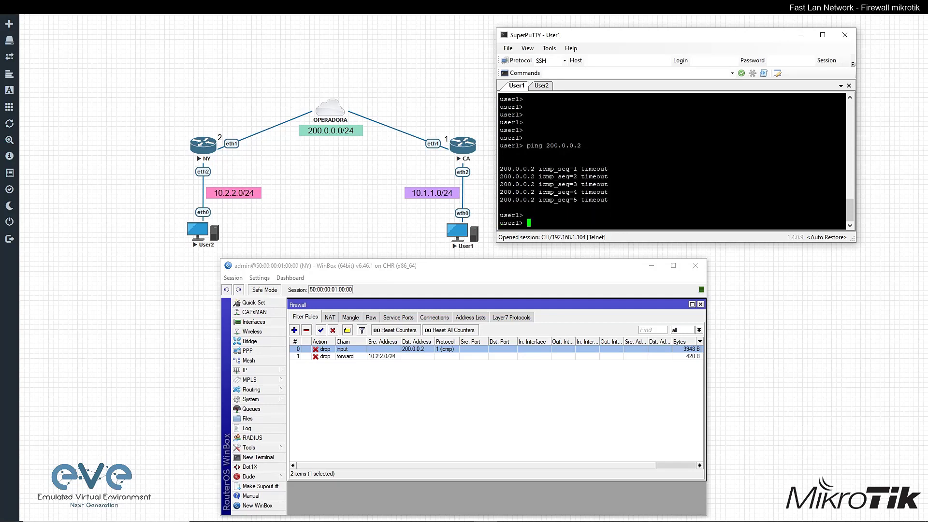
{"action": "type", "text": "ping 10.2.2.2"}
{"action": "key", "text": "Return"}
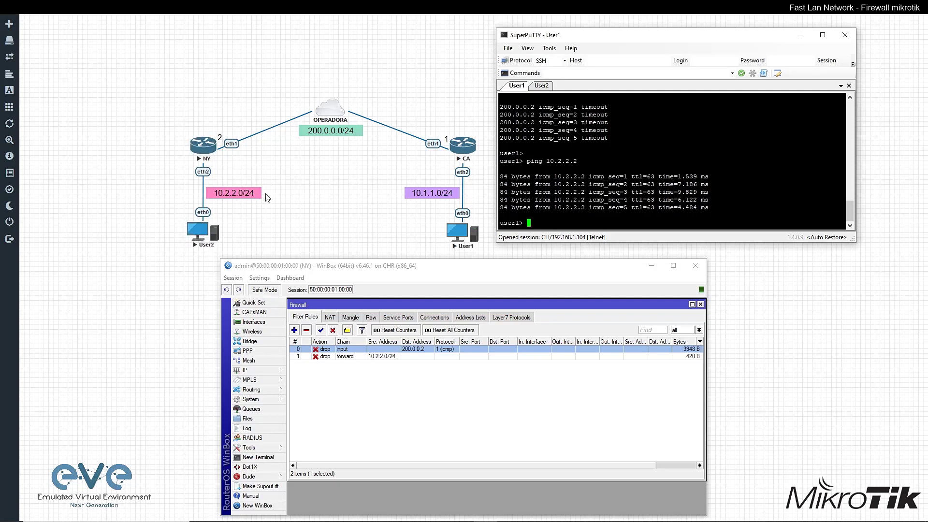
- Clear the source address from the NY router's forward drop rule and save the rule
{"action": "left_click", "coordinate": [357, 358]}
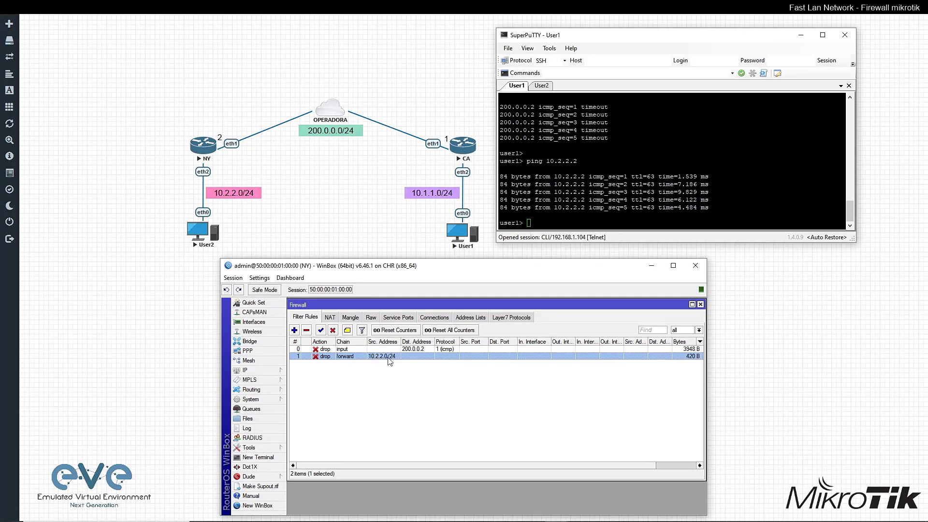
{"action": "double_click", "coordinate": [389, 360]}
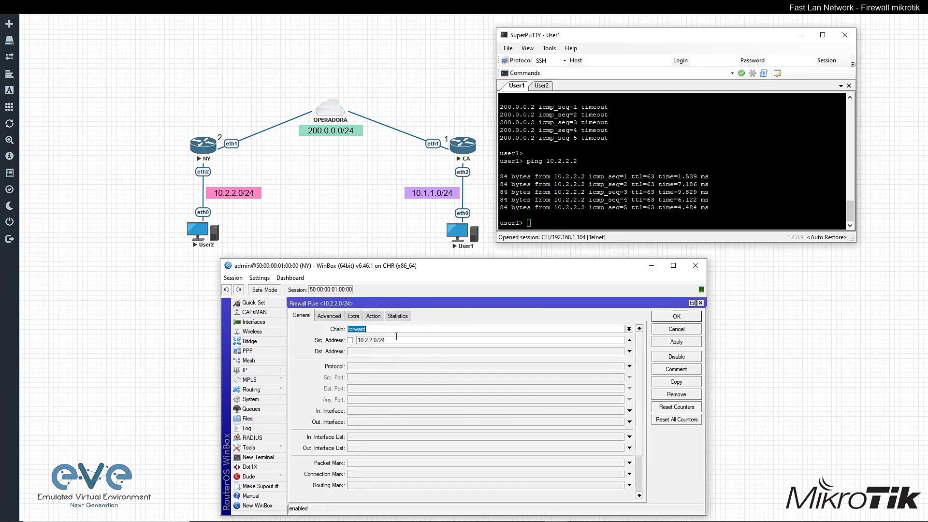
{"action": "left_click", "coordinate": [630, 339]}
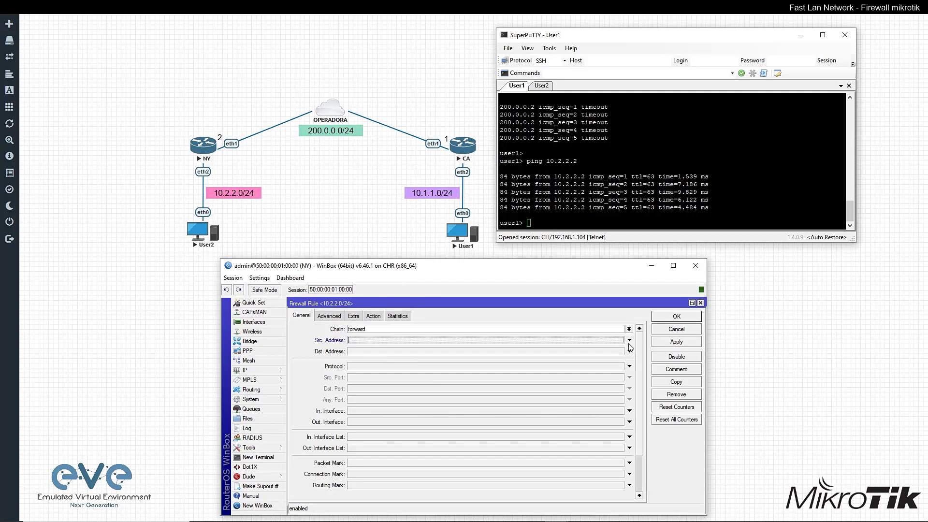
{"action": "left_click", "coordinate": [663, 321]}
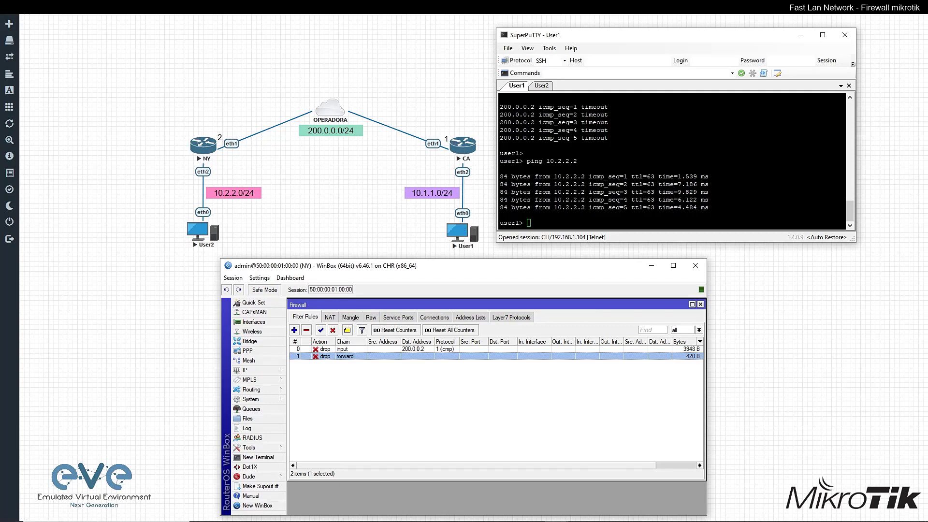
- Repeat the ping to 10.2.2.2 from User1 and compare its target address with the input rule's destination
{"action": "left_click", "coordinate": [528, 223]}
{"action": "key", "text": "Up"}
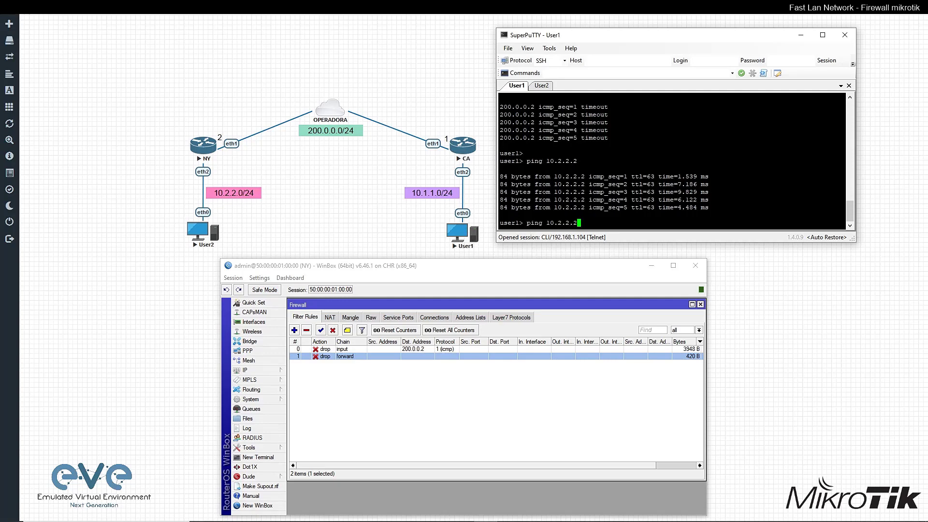
{"action": "key", "text": "Return"}
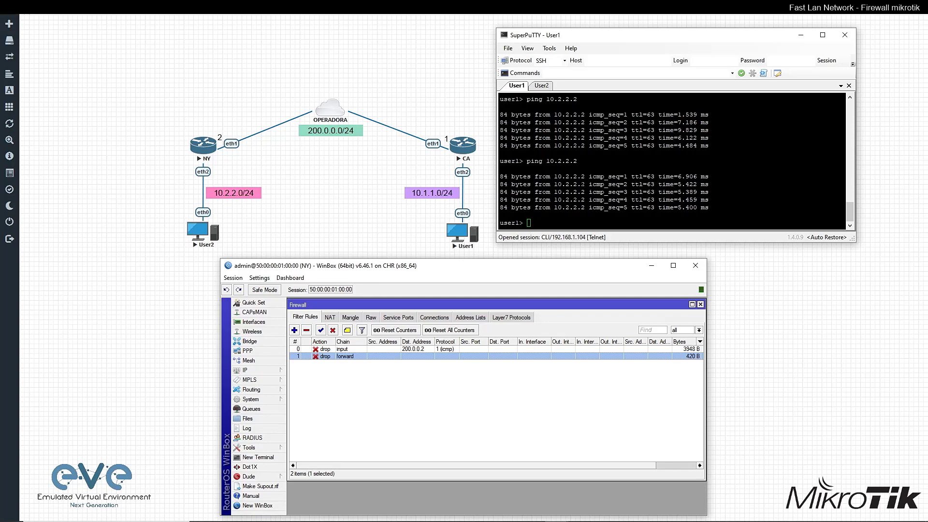
{"action": "left_click", "coordinate": [557, 192]}
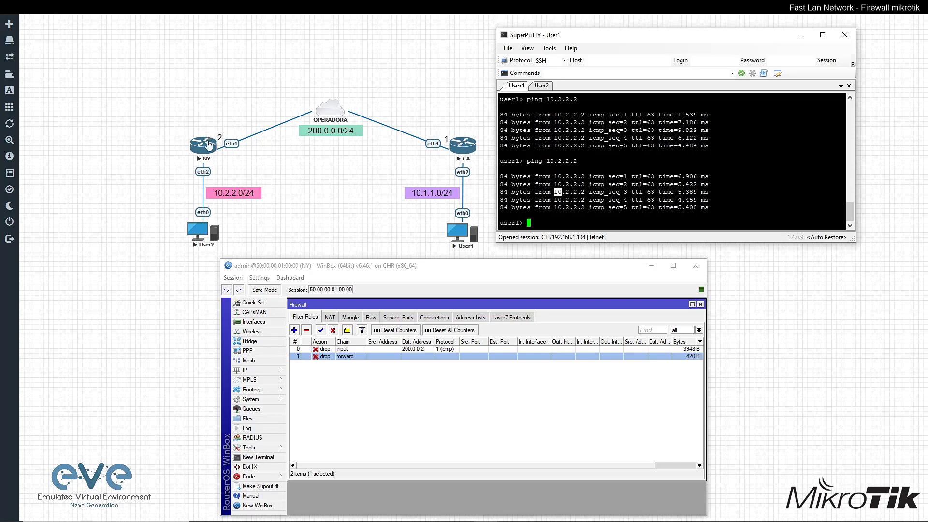
{"action": "left_click", "coordinate": [560, 205]}
{"action": "left_click_drag", "start_coordinate": [547, 161], "coordinate": [580, 161]}
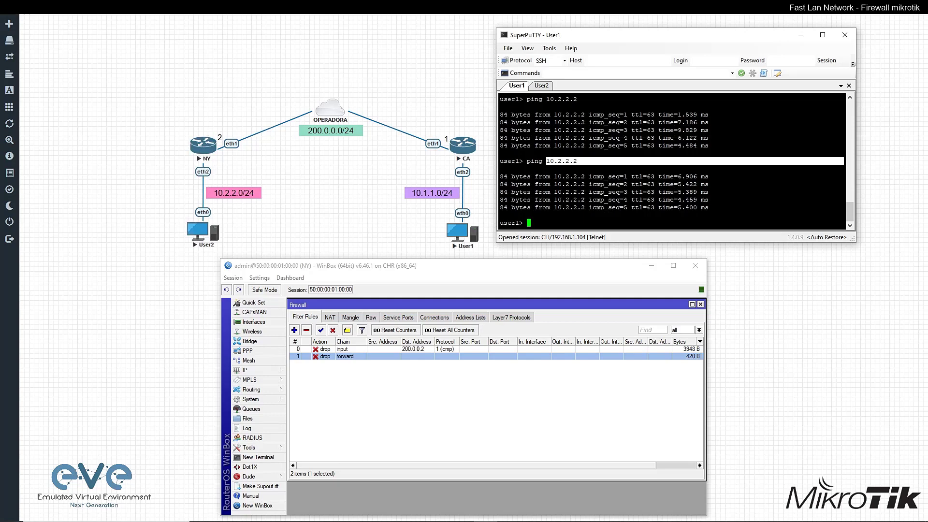
{"action": "left_click", "coordinate": [418, 352]}
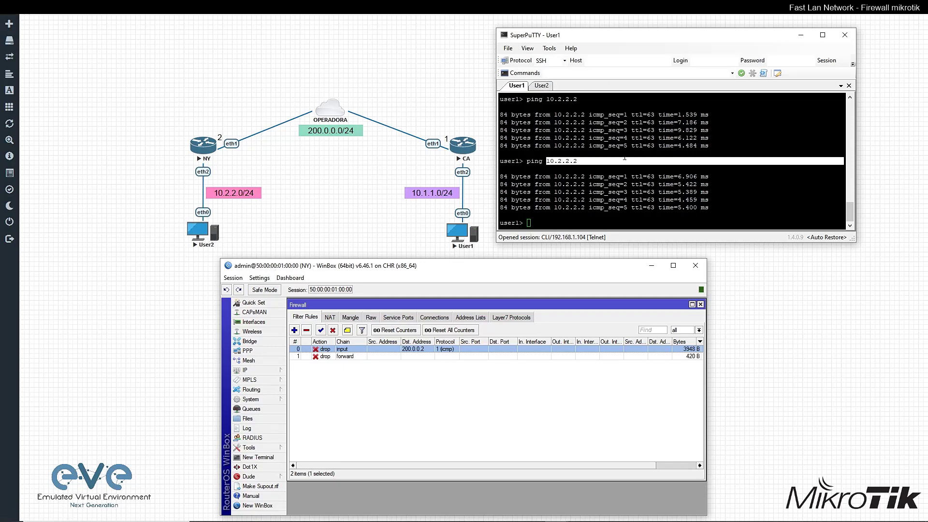
- Display User2's IP configuration in its console with the show ip command
{"action": "left_click", "coordinate": [542, 86]}
{"action": "left_click", "coordinate": [542, 86]}
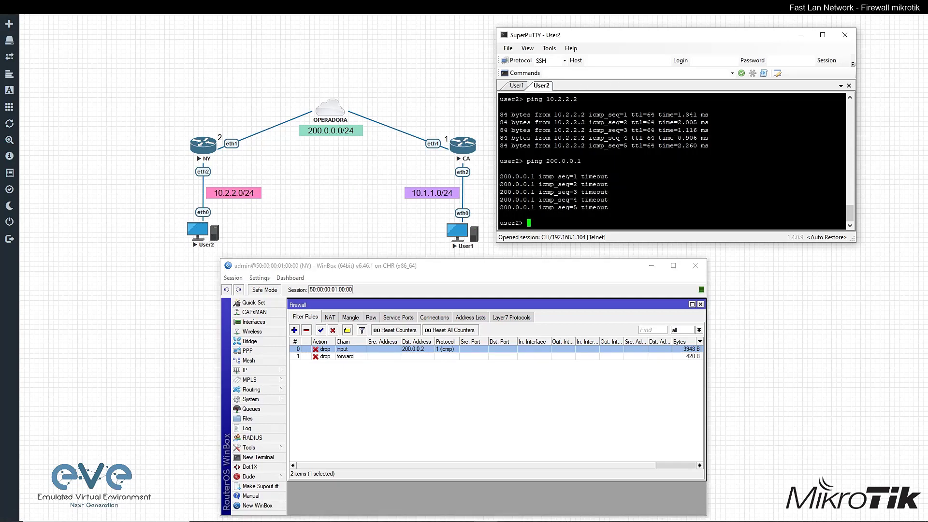
{"action": "key", "text": "Return"}
{"action": "key", "text": "Return"}
{"action": "type", "text": "show ip"}
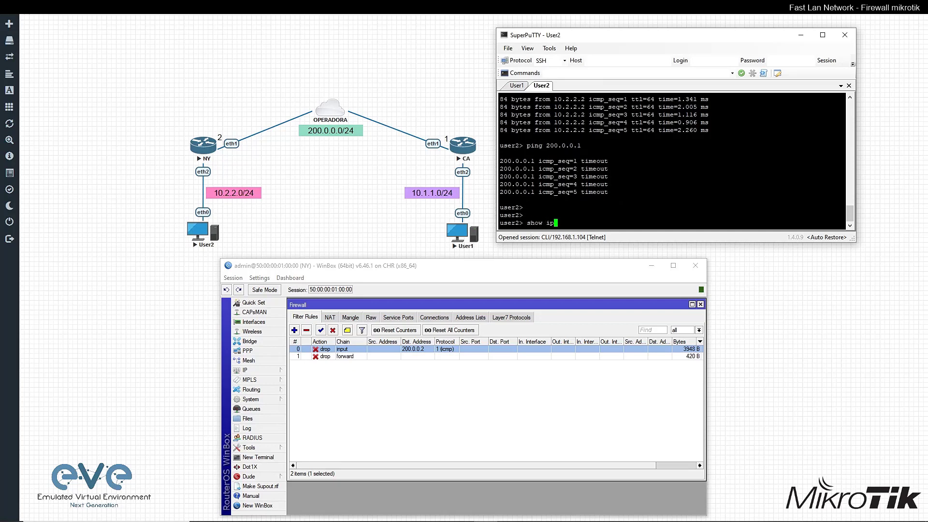
{"action": "key", "text": "Return"}
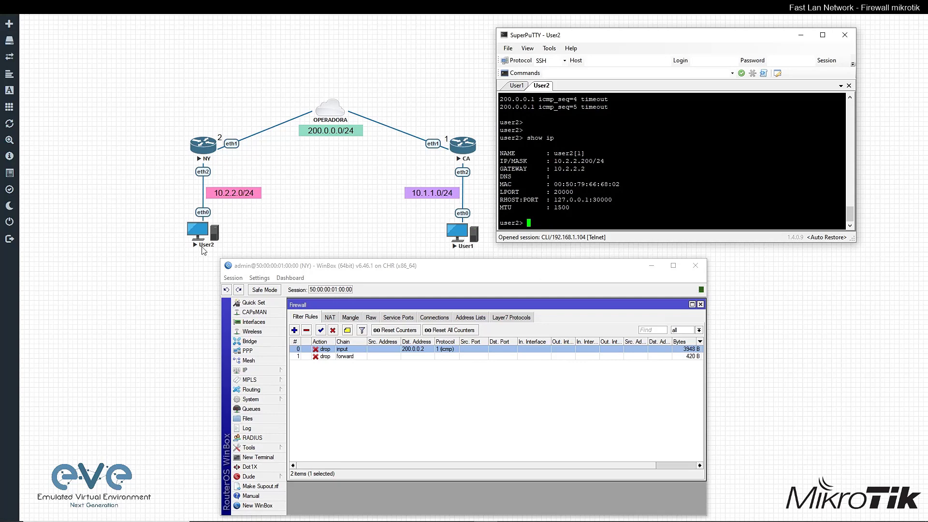
- Return to the User1 console and ping User2 at 10.2.2.200
{"action": "left_click", "coordinate": [521, 89]}
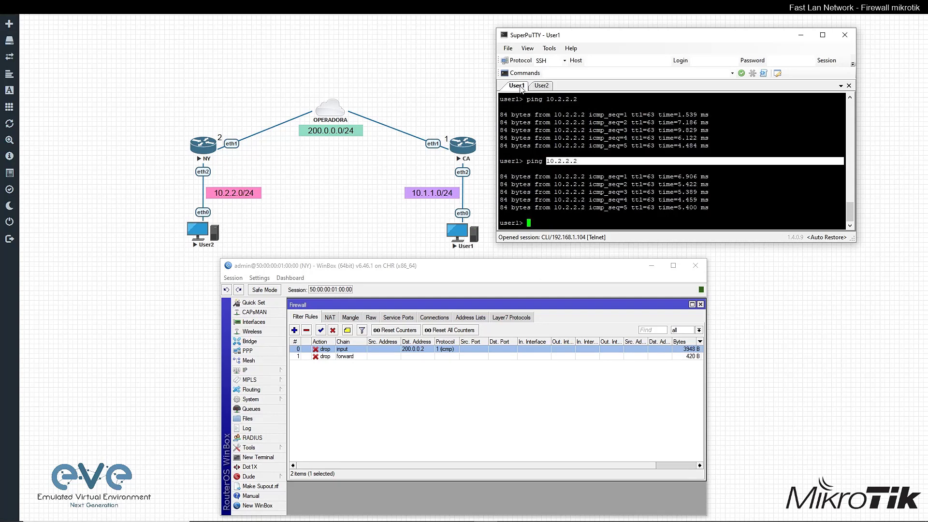
{"action": "left_click", "coordinate": [585, 165]}
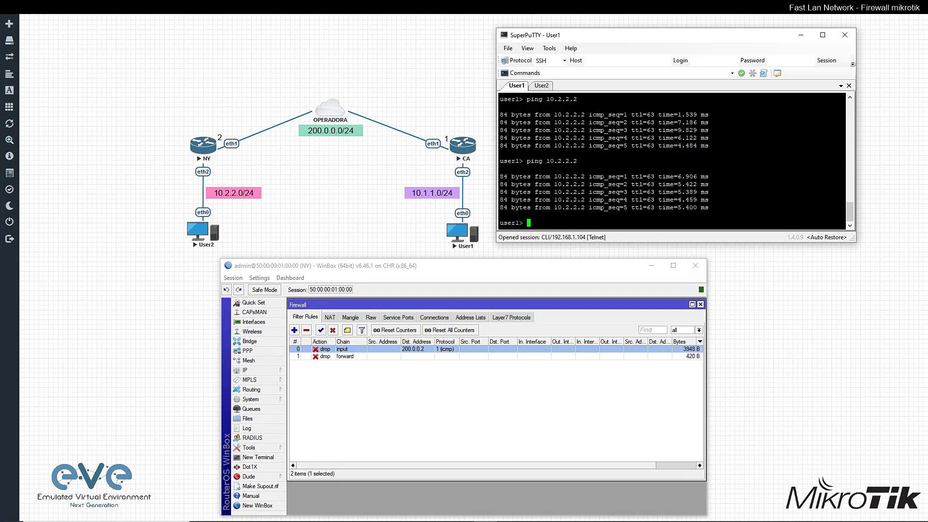
{"action": "type", "text": "ping 10.2."}
{"action": "type", "text": "2.200"}
{"action": "key", "text": "Return"}
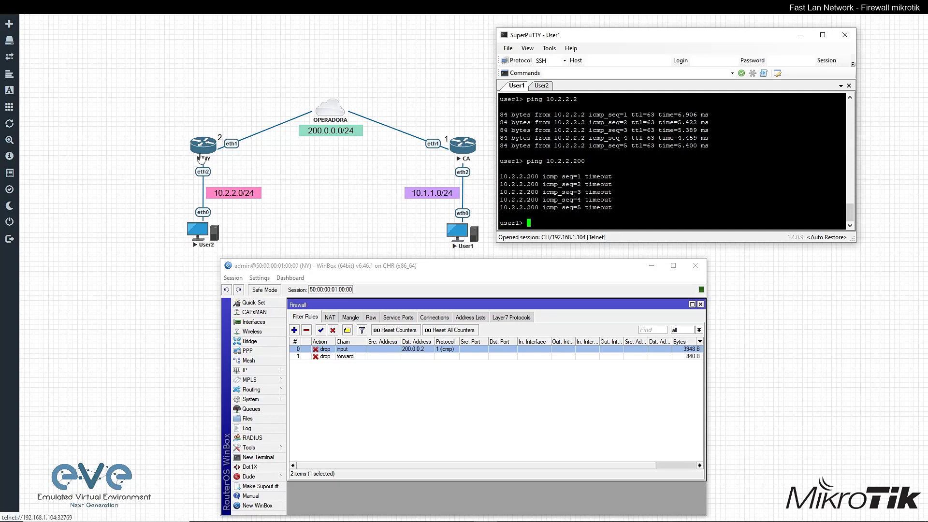
- Disable the forward drop rule on the NY router and repeat the ping to 10.2.2.200 from User1
{"action": "left_click", "coordinate": [356, 358]}
{"action": "left_click", "coordinate": [333, 330]}
{"action": "key", "text": "alt+Tab"}
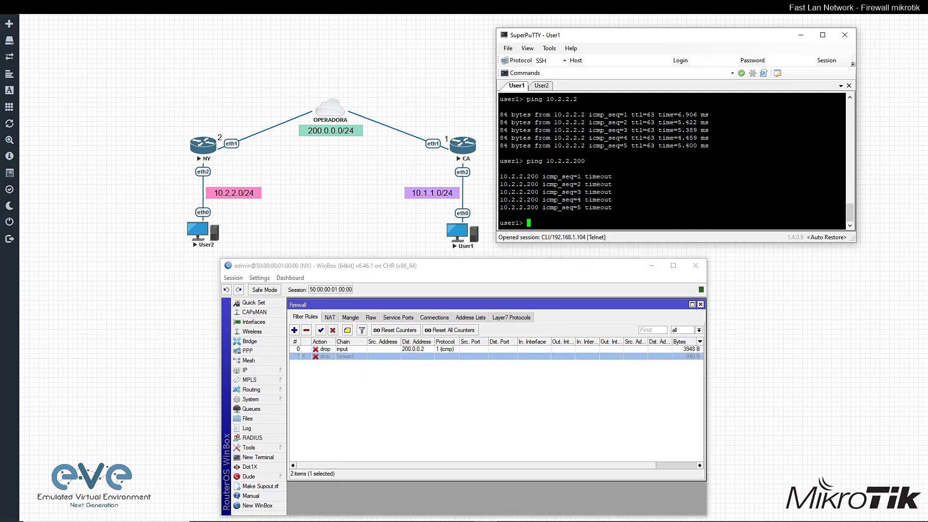
{"action": "key", "text": "Up"}
{"action": "key", "text": "Return"}
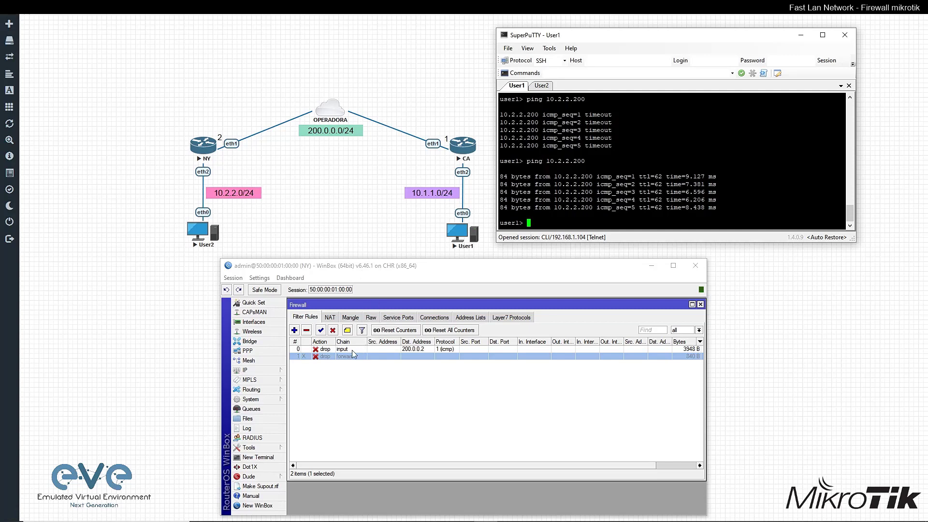
- Set the forward drop rule's source address to 10.1.1.0/24 on the NY router and enable the rule
{"action": "double_click", "coordinate": [364, 357]}
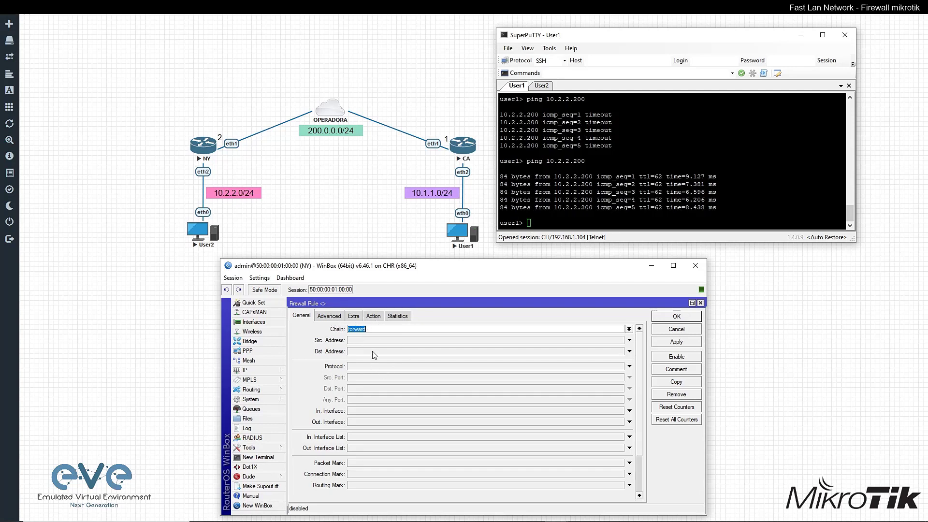
{"action": "left_click", "coordinate": [359, 341]}
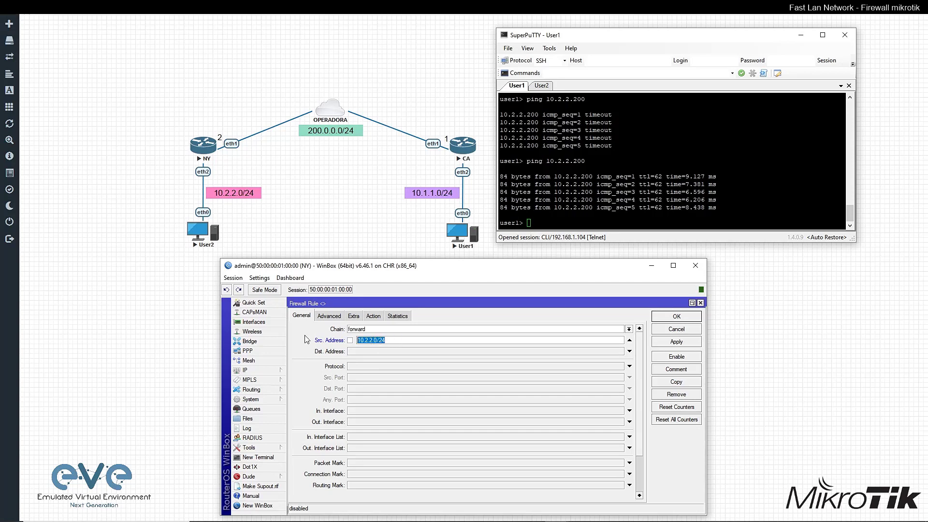
{"action": "type", "text": "10.1.1.1"}
{"action": "type", "text": "4"}
{"action": "left_click", "coordinate": [375, 317]}
{"action": "left_click", "coordinate": [660, 317]}
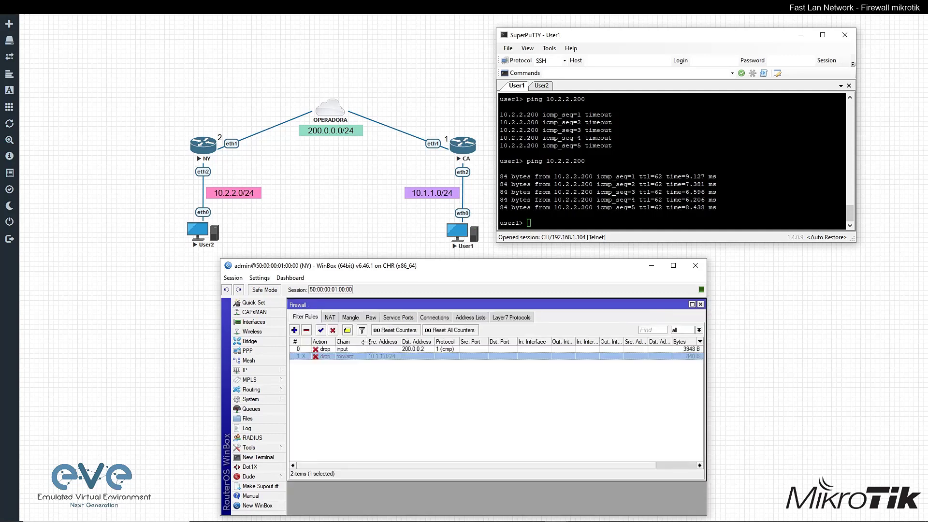
{"action": "left_click", "coordinate": [321, 330]}
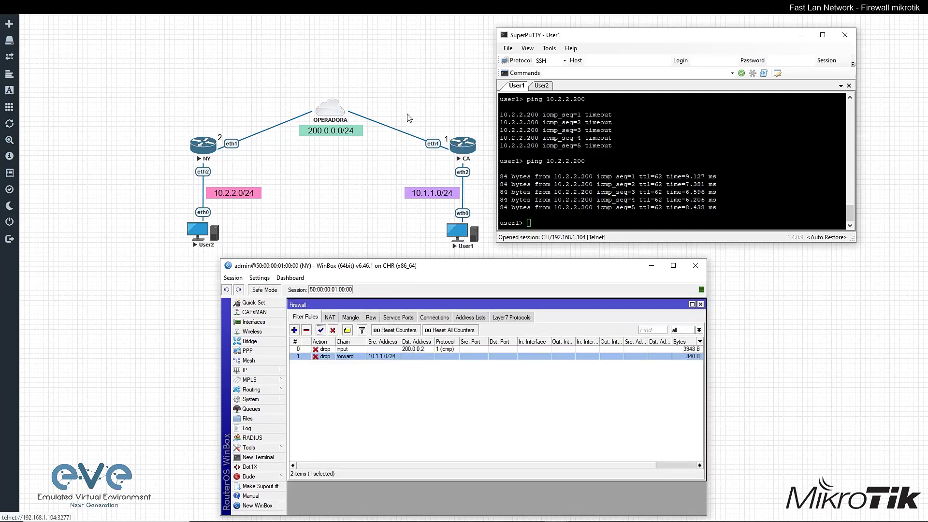
- Repeat the ping to 10.2.2.200 from the User1 console to test the source-restricted forward rule
{"action": "left_click", "coordinate": [605, 208]}
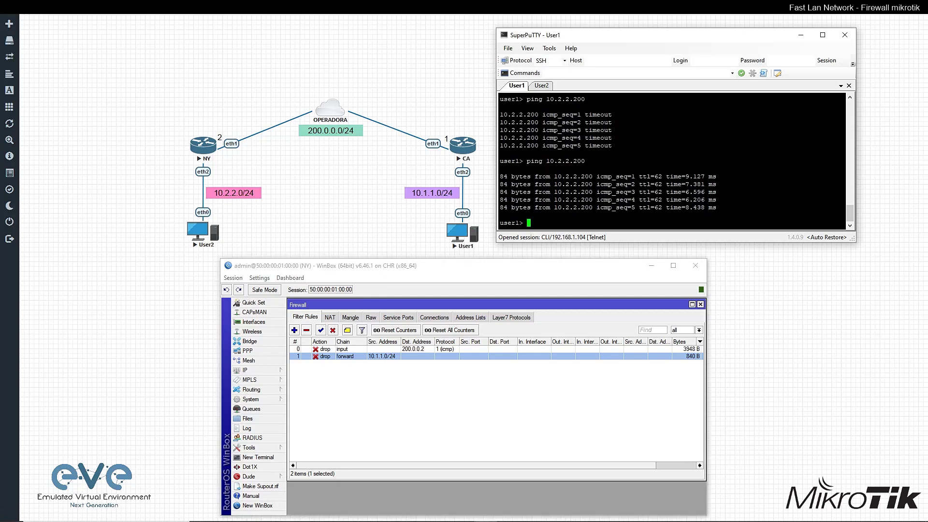
{"action": "key", "text": "Up"}
{"action": "key", "text": "Return"}
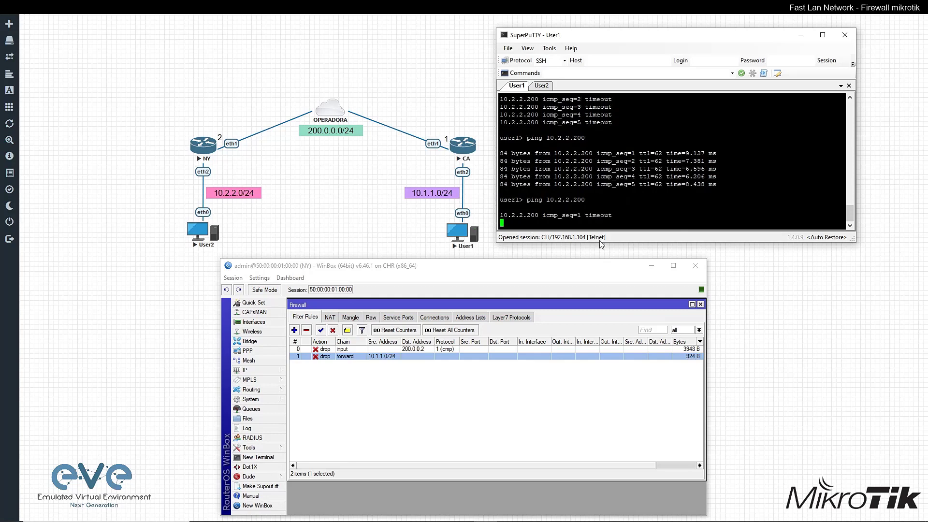
- Switch to the User2 console and ping the CA router at 200.0.0.1
{"action": "left_click", "coordinate": [541, 86]}
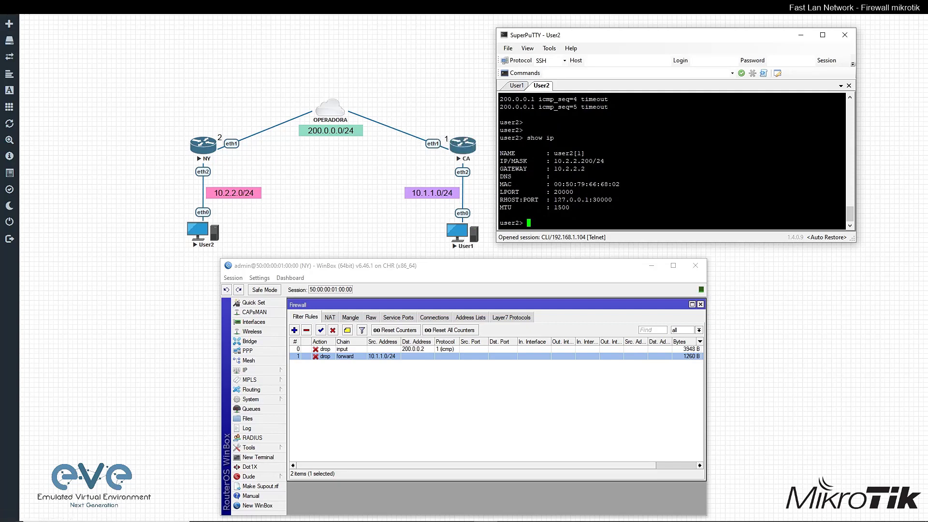
{"action": "type", "text": "ping 200.0.0.1"}
{"action": "key", "text": "Return"}
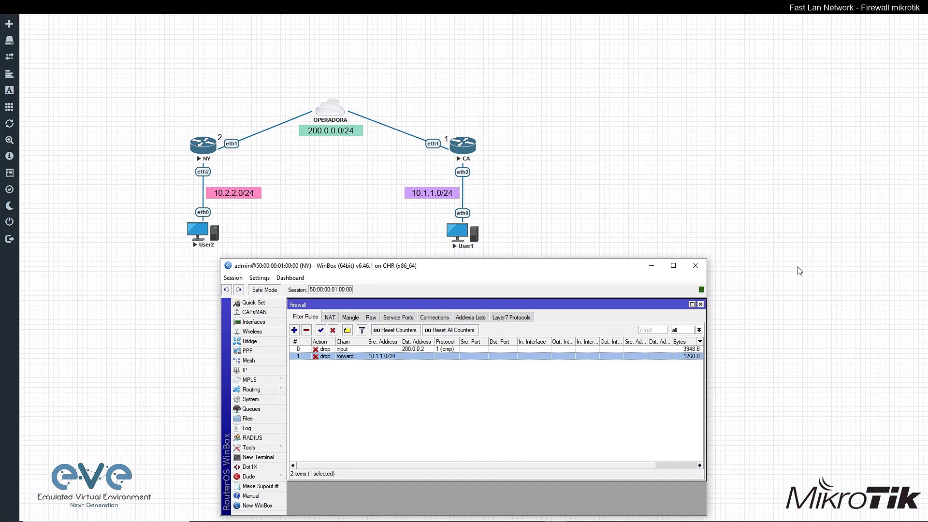
- Add a firewall filter rule on the NY router for the output chain with protocol icmp and action drop
{"action": "left_click", "coordinate": [294, 330]}
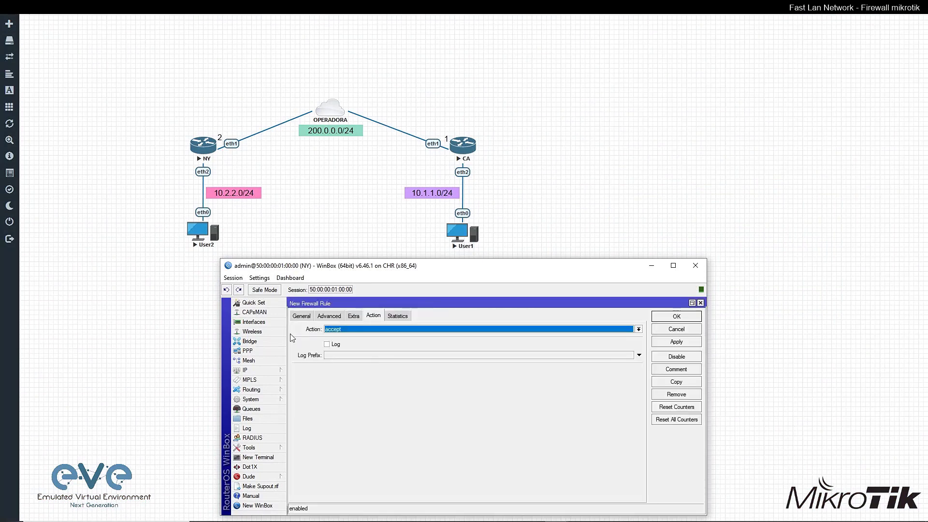
{"action": "left_click", "coordinate": [301, 315]}
{"action": "left_click", "coordinate": [628, 329]}
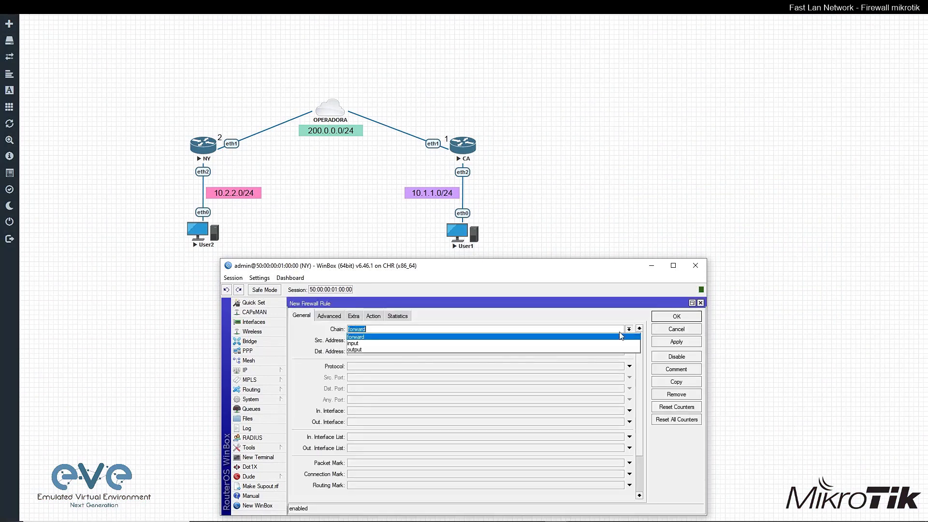
{"action": "left_click", "coordinate": [401, 349]}
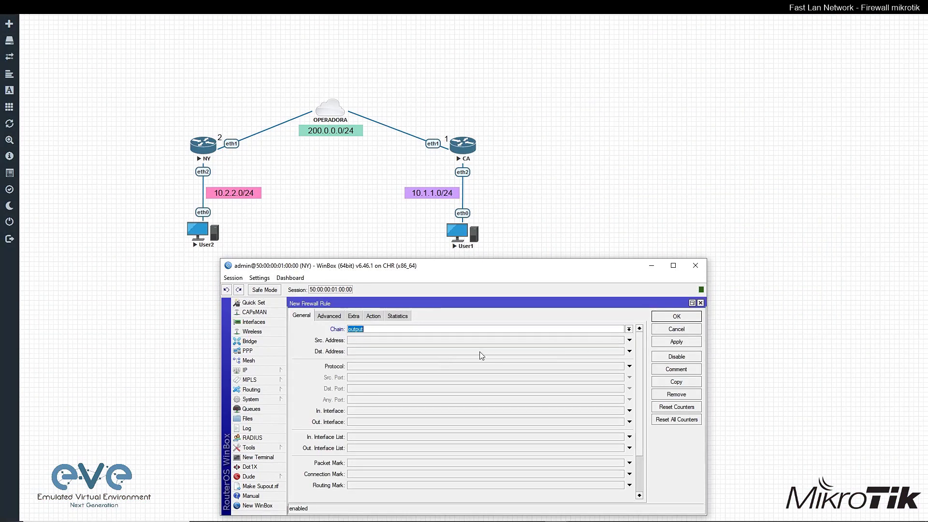
{"action": "left_click", "coordinate": [630, 366]}
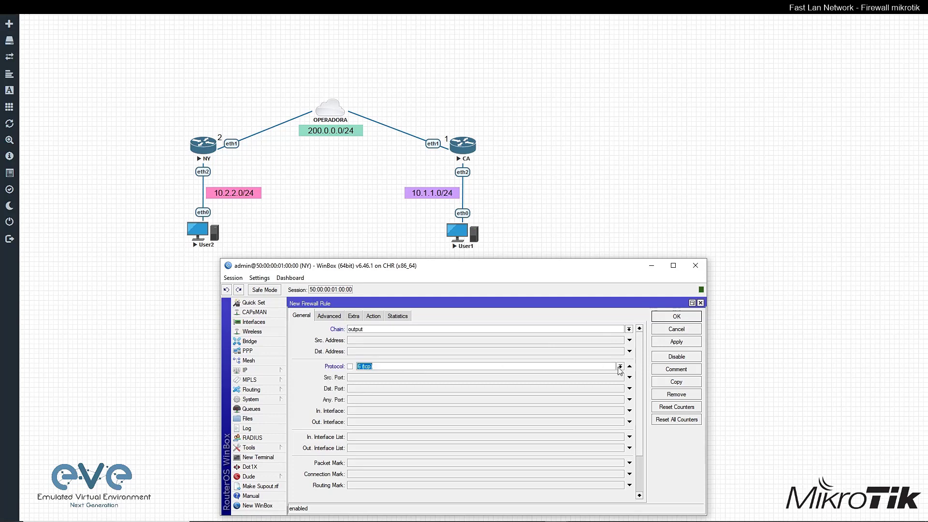
{"action": "left_click", "coordinate": [373, 316]}
{"action": "left_click", "coordinate": [376, 331]}
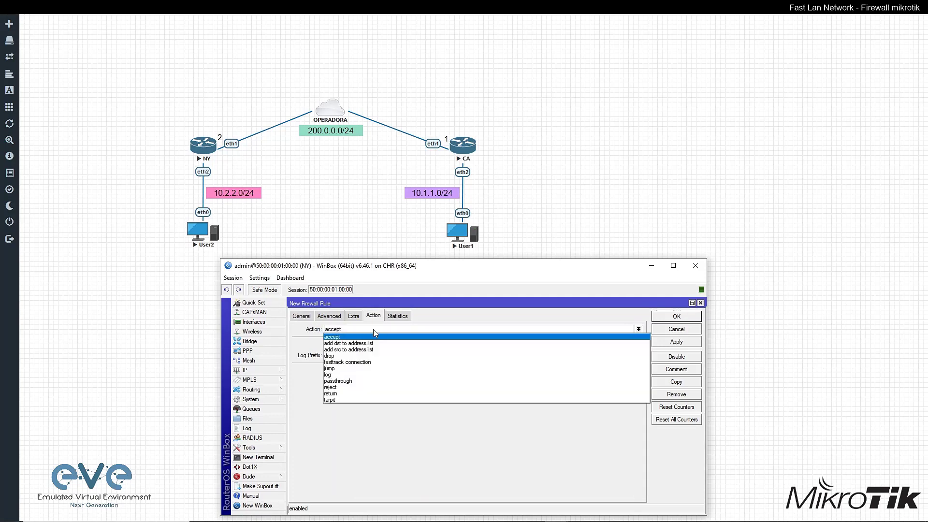
{"action": "left_click", "coordinate": [350, 357]}
{"action": "key", "text": "Return"}
- Set the output drop rule's outgoing interface to ether1-wan and save the rule
{"action": "left_click", "coordinate": [350, 364]}
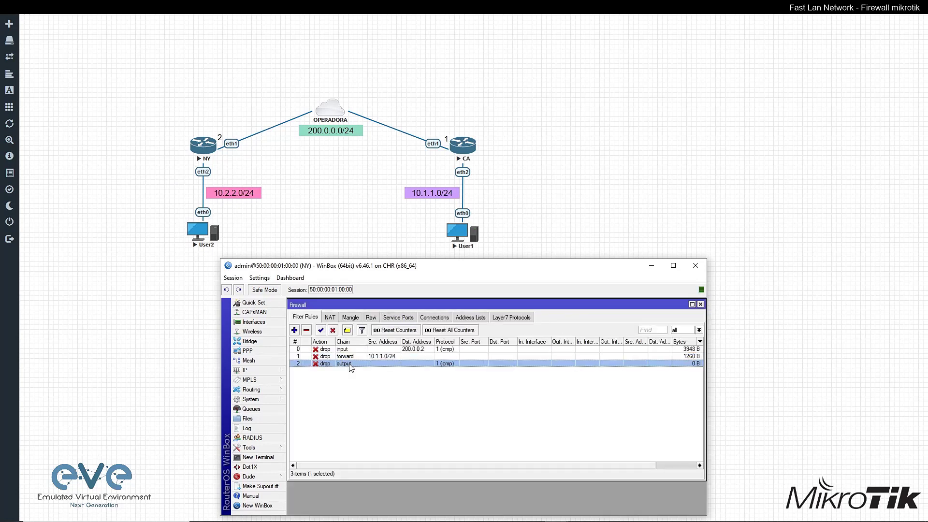
{"action": "double_click", "coordinate": [350, 366]}
{"action": "left_click", "coordinate": [310, 317]}
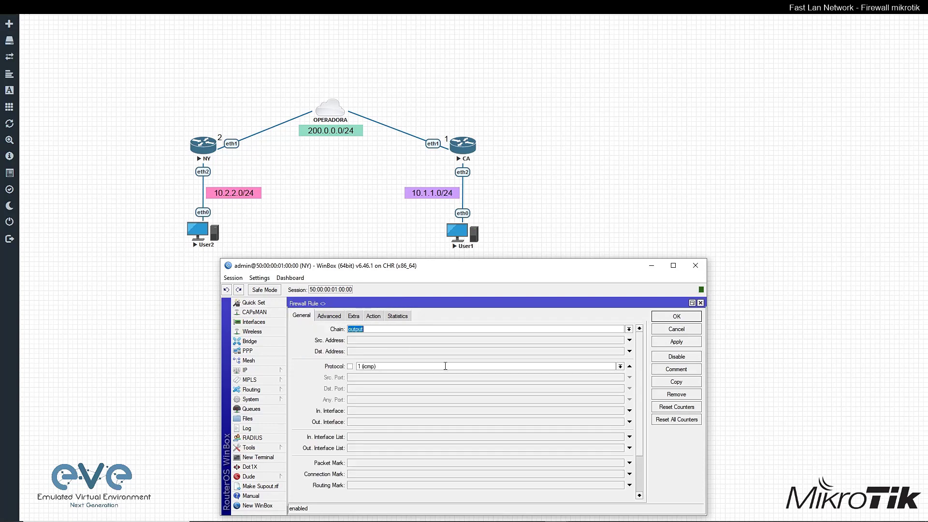
{"action": "left_click", "coordinate": [629, 422]}
{"action": "left_click", "coordinate": [621, 422]}
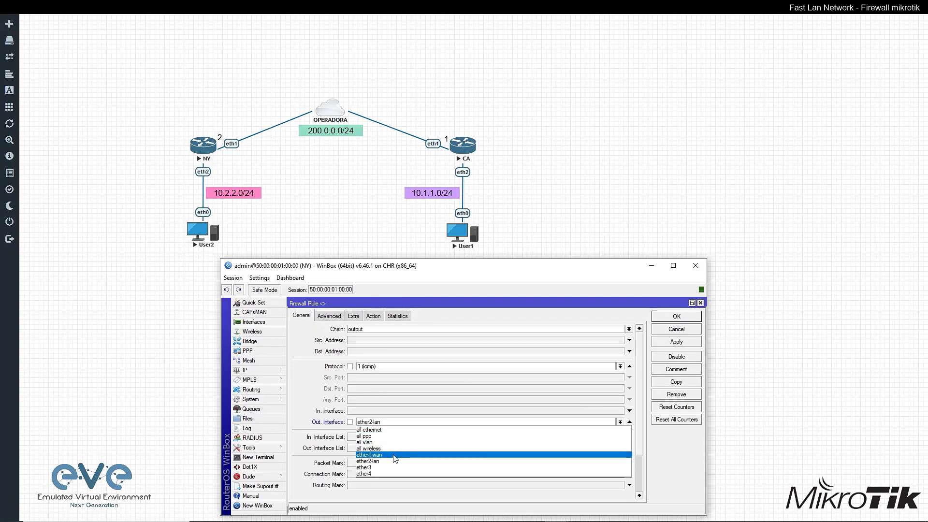
{"action": "left_click", "coordinate": [392, 431]}
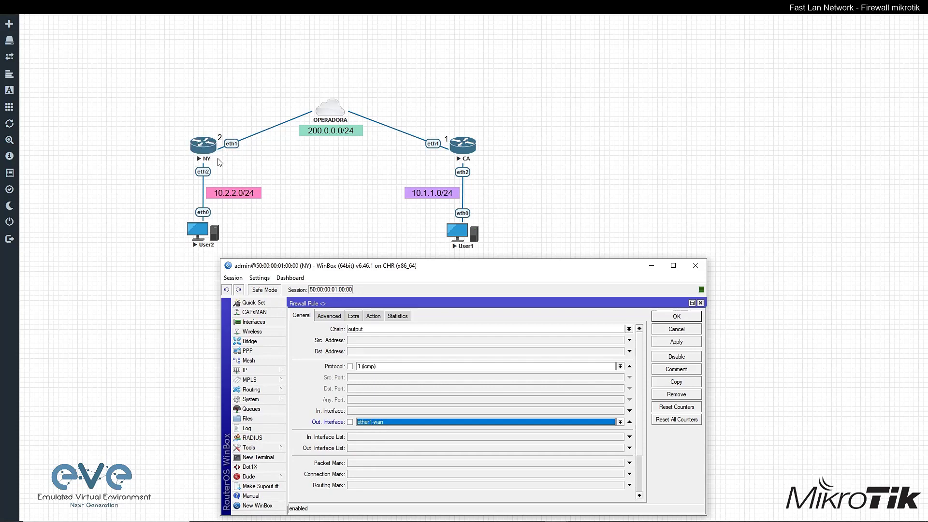
{"action": "left_click", "coordinate": [388, 368]}
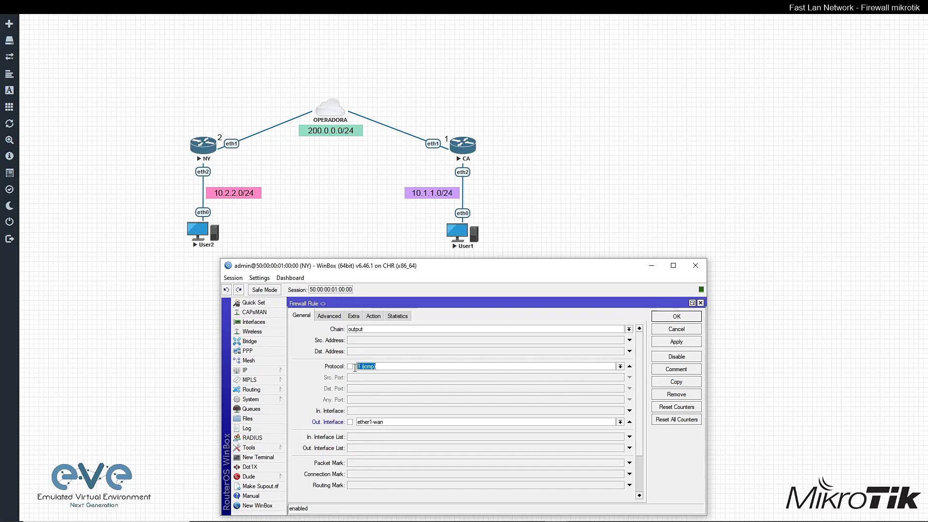
{"action": "left_click", "coordinate": [374, 315]}
{"action": "left_click", "coordinate": [675, 317]}
- Open a terminal on the NY router and ping 200.0.0.1 to test the output rule
{"action": "left_click", "coordinate": [258, 457]}
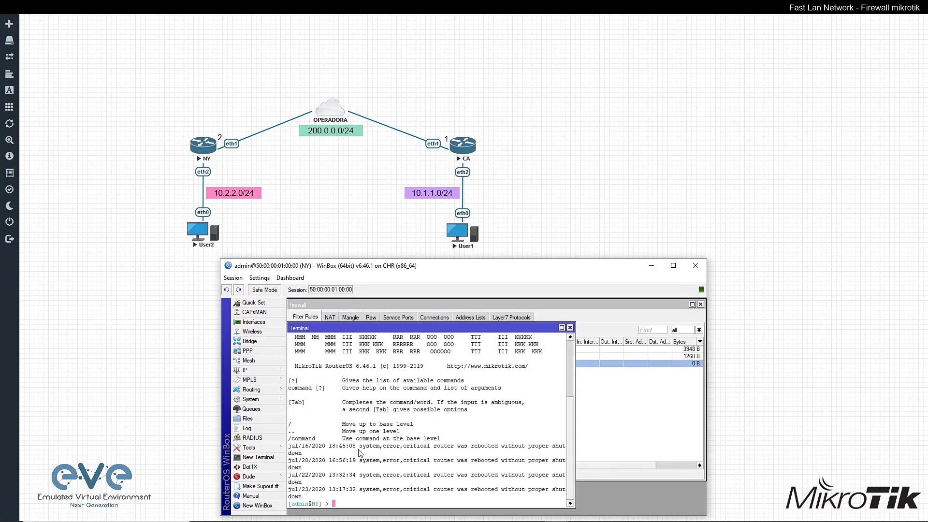
{"action": "type", "text": "ping 200.0.0.1."}
{"action": "key", "text": "Return"}
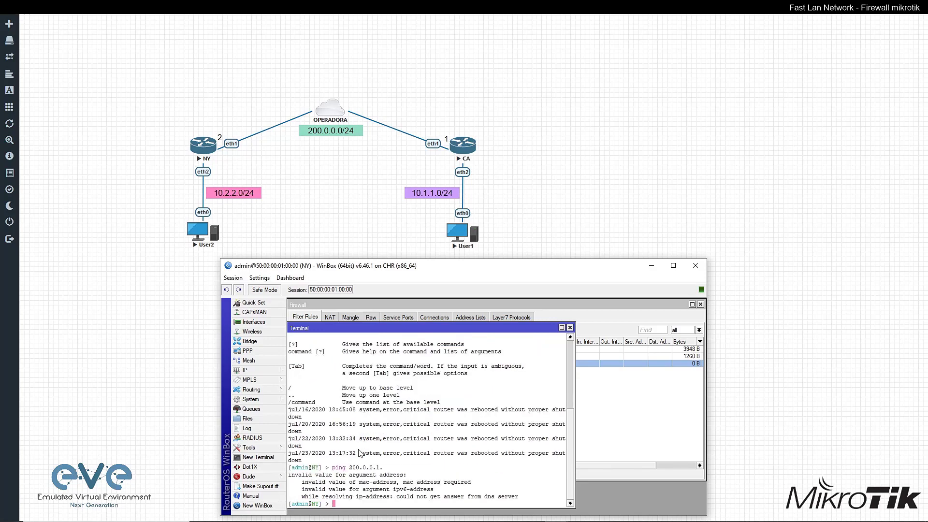
{"action": "key", "text": "Up"}
{"action": "key", "text": "BackSpace"}
{"action": "key", "text": "Return"}
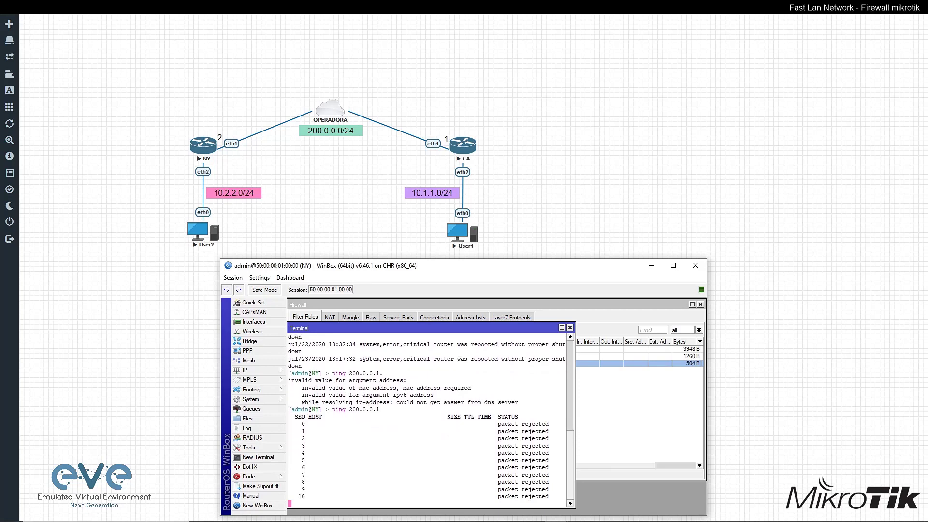
- Return to the User2 console and ping 200.0.0.1 twice while the NY router's own ping keeps running
{"action": "key", "text": "alt+Tab"}
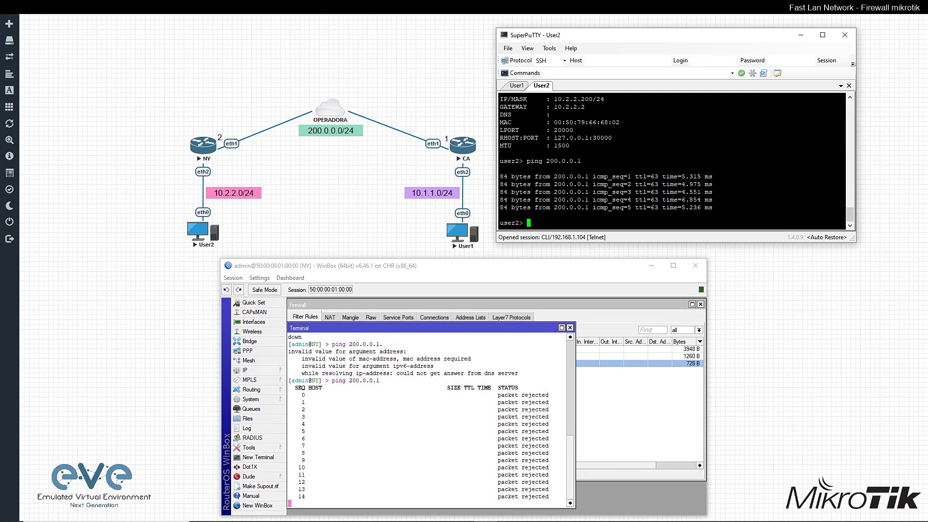
{"action": "key", "text": "Up"}
{"action": "key", "text": "Return"}
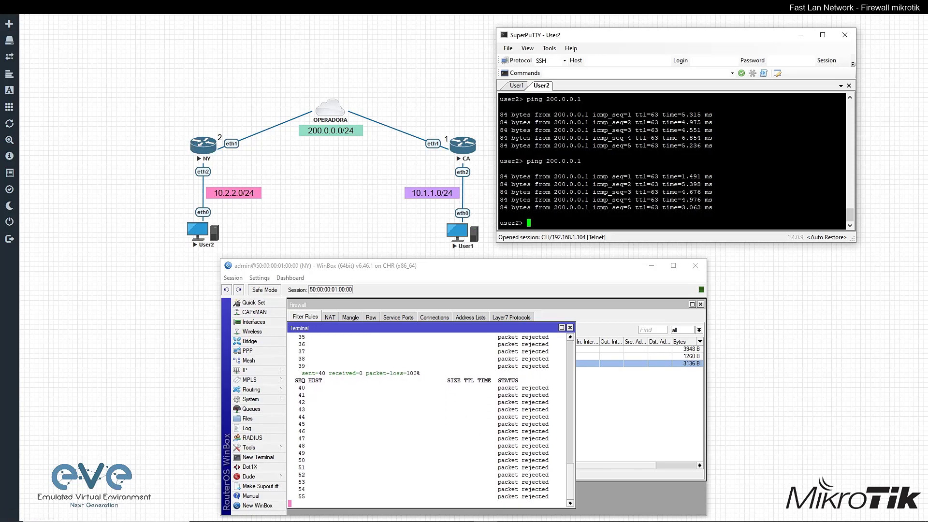
{"action": "key", "text": "Up"}
{"action": "key", "text": "Return"}
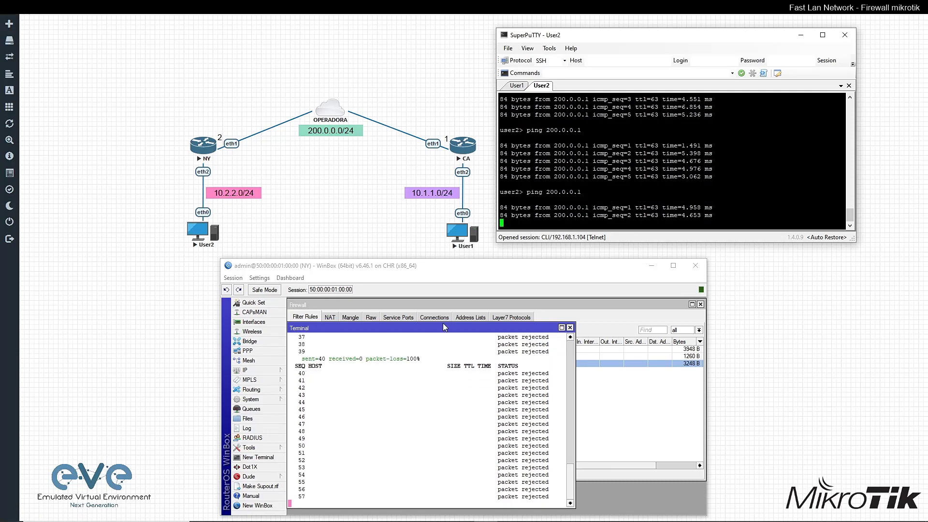